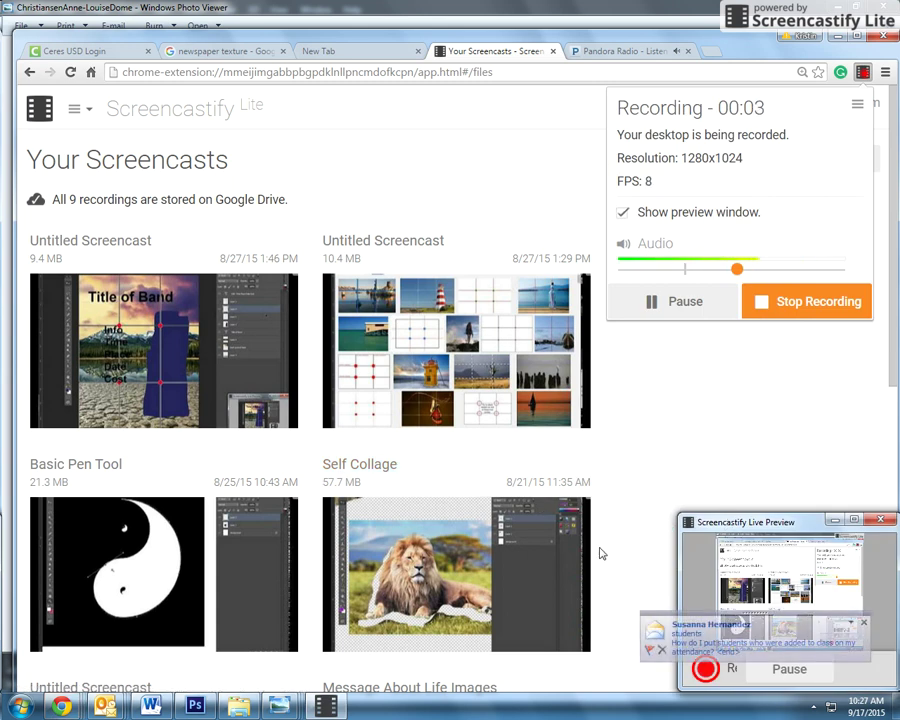
Dismiss the e-mail notification and switch to Windows Photo Viewer to view the original dome photo.
{"action": "left_click", "coordinate": [862, 626]}
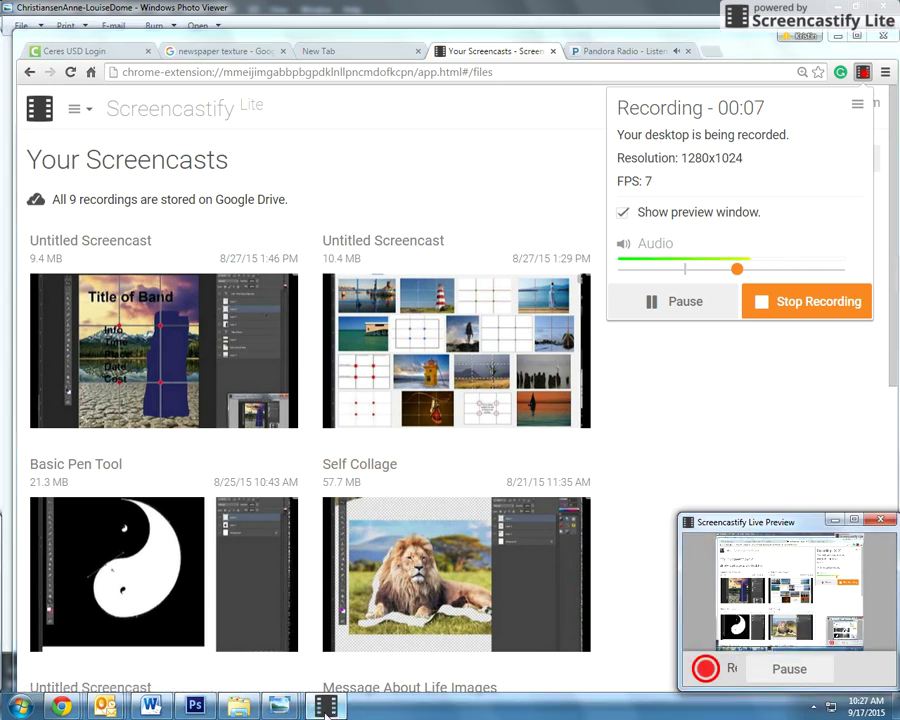
{"action": "mouse_move", "coordinate": [326, 707]}
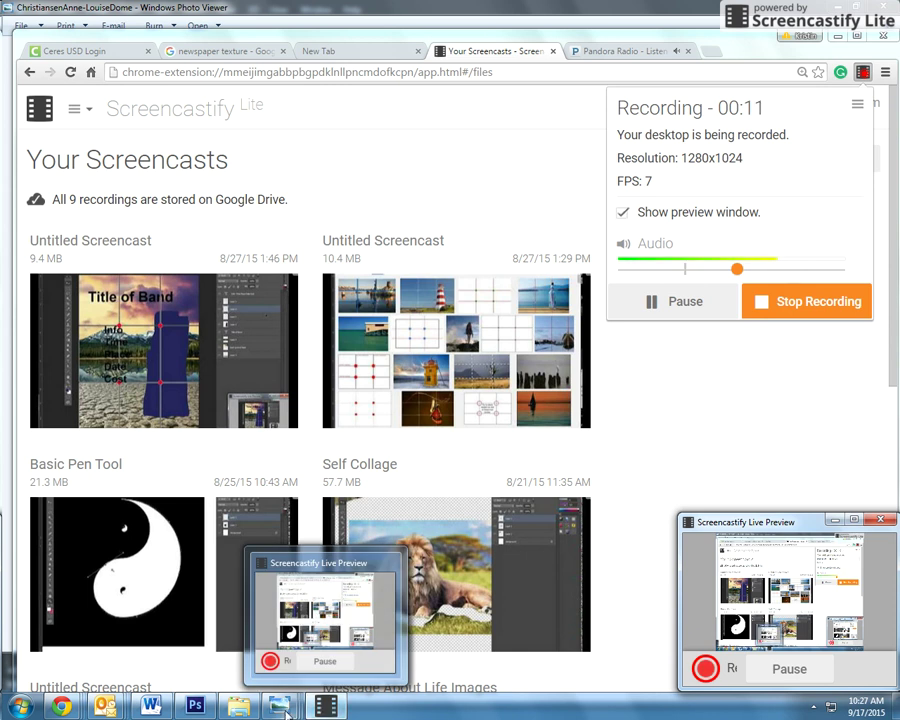
{"action": "mouse_move", "coordinate": [281, 706]}
{"action": "left_click", "coordinate": [283, 671]}
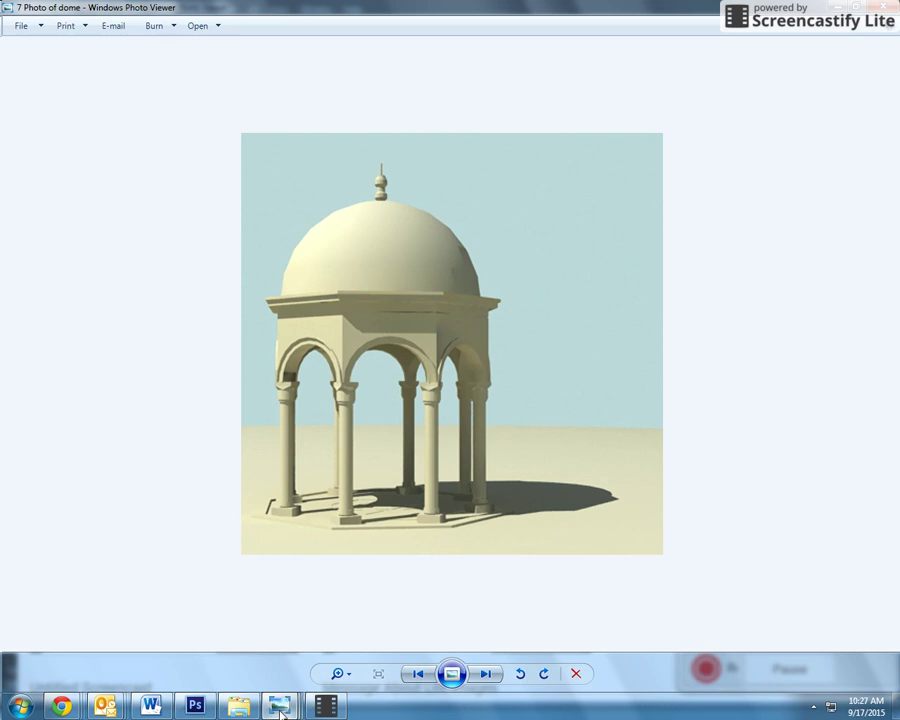
Switch to the finished snowy-forest dome composite, view it up close, and browse the sample composites that follow it.
{"action": "mouse_move", "coordinate": [280, 705]}
{"action": "left_click", "coordinate": [394, 620]}
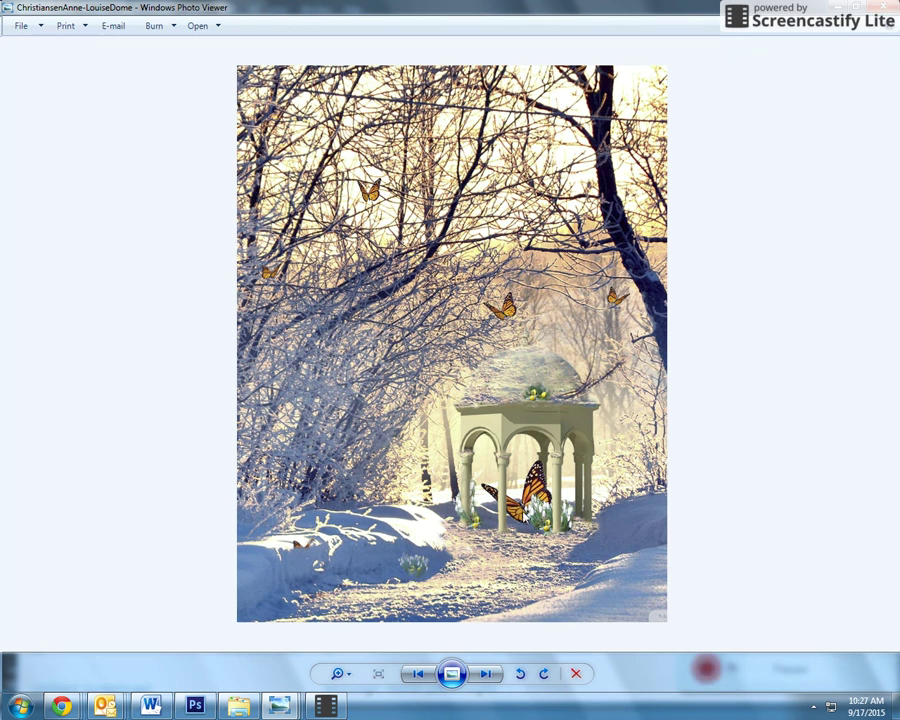
{"action": "scroll", "coordinate": [505, 543], "scroll_direction": "up", "scroll_amount": 3}
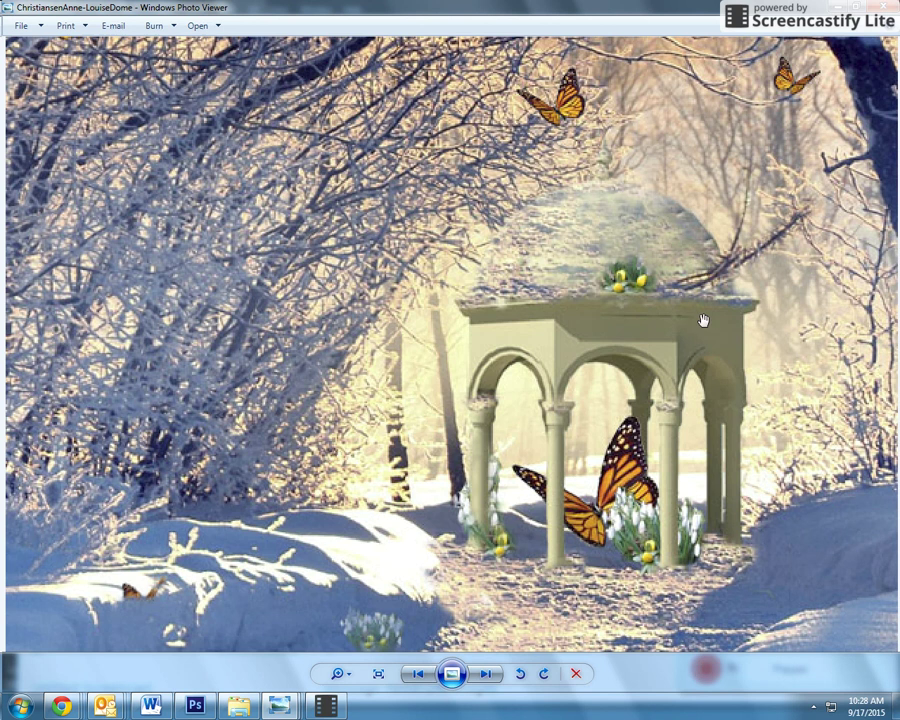
{"action": "scroll", "coordinate": [386, 476], "scroll_direction": "down", "scroll_amount": 3}
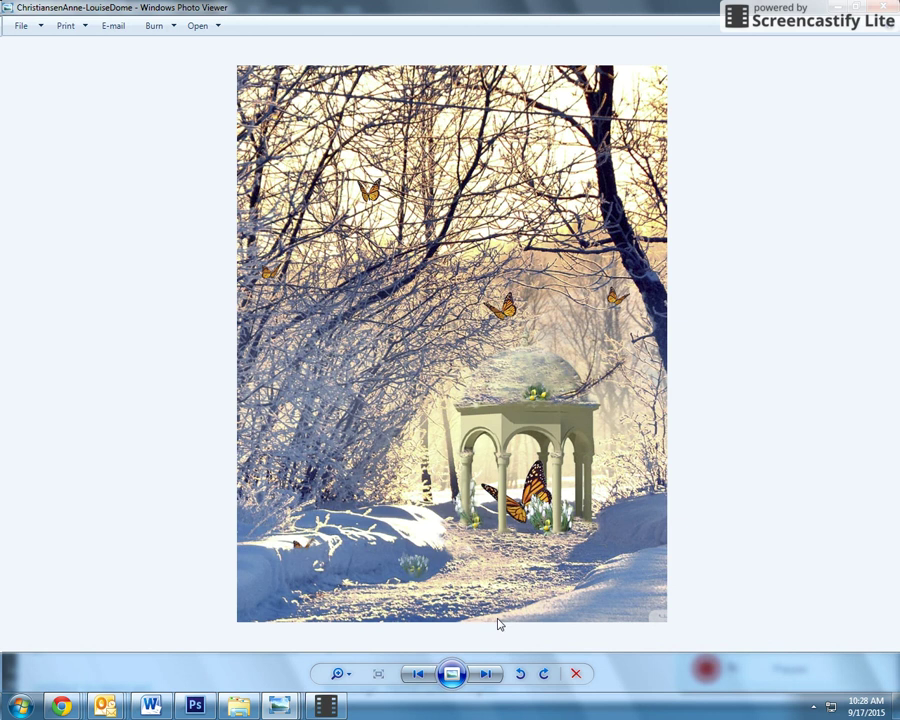
{"action": "left_click", "coordinate": [487, 675]}
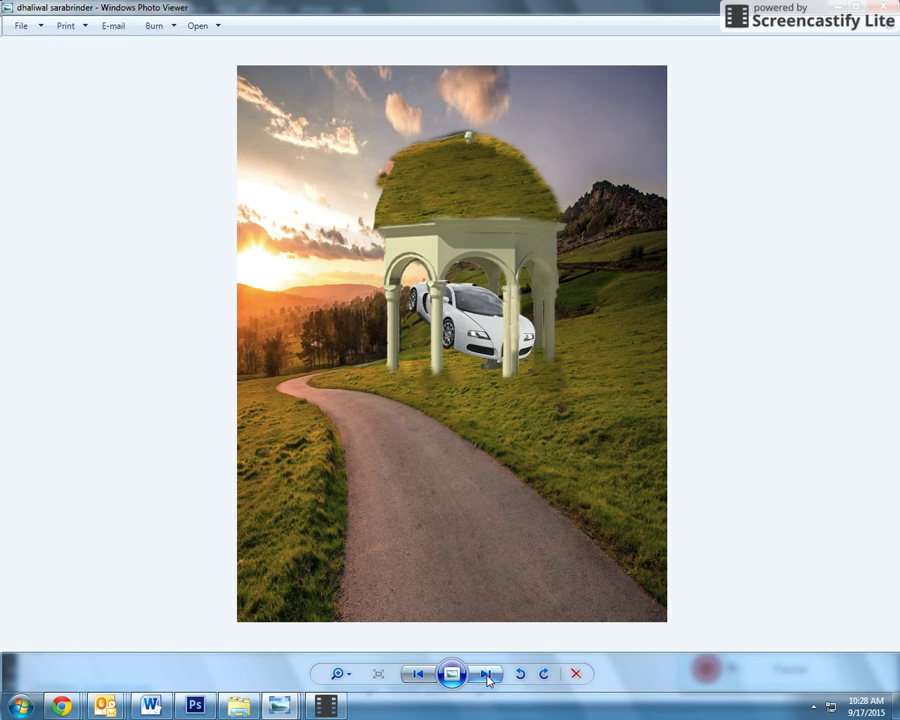
{"action": "left_click", "coordinate": [483, 675]}
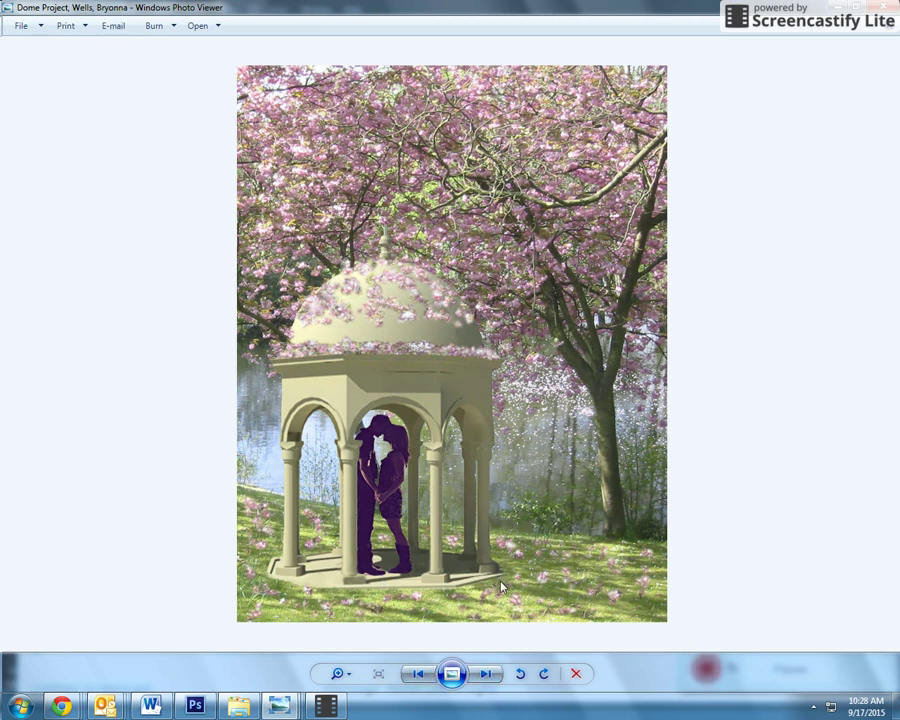
{"action": "left_click", "coordinate": [485, 675]}
{"action": "left_click", "coordinate": [485, 675]}
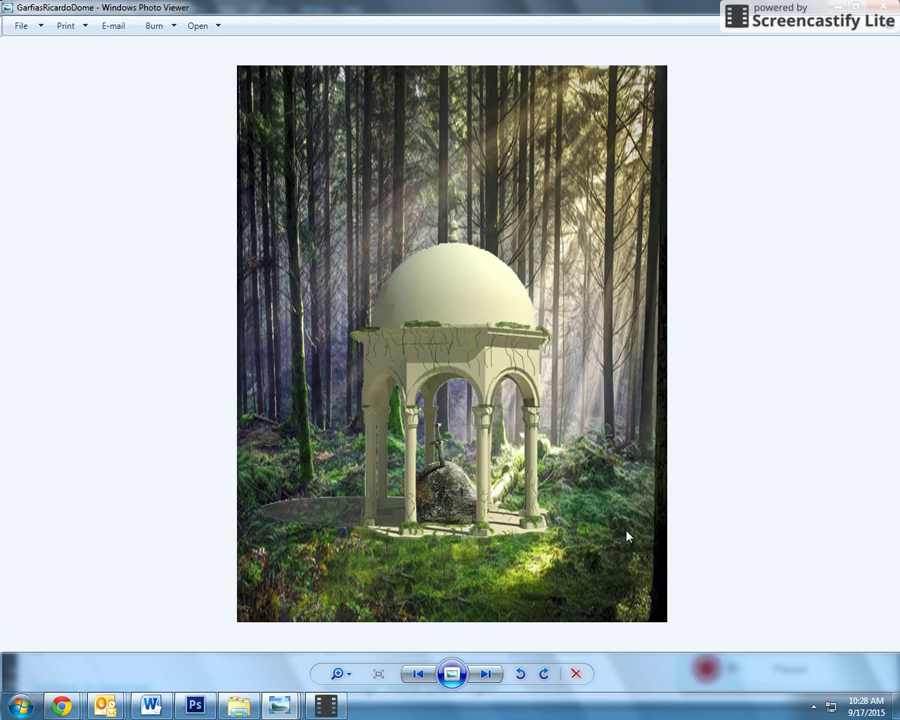
Examine the forest dome composite up close, including the sword in the stone, the vines and the dome roof.
{"action": "scroll", "coordinate": [550, 530], "scroll_direction": "up", "scroll_amount": 5}
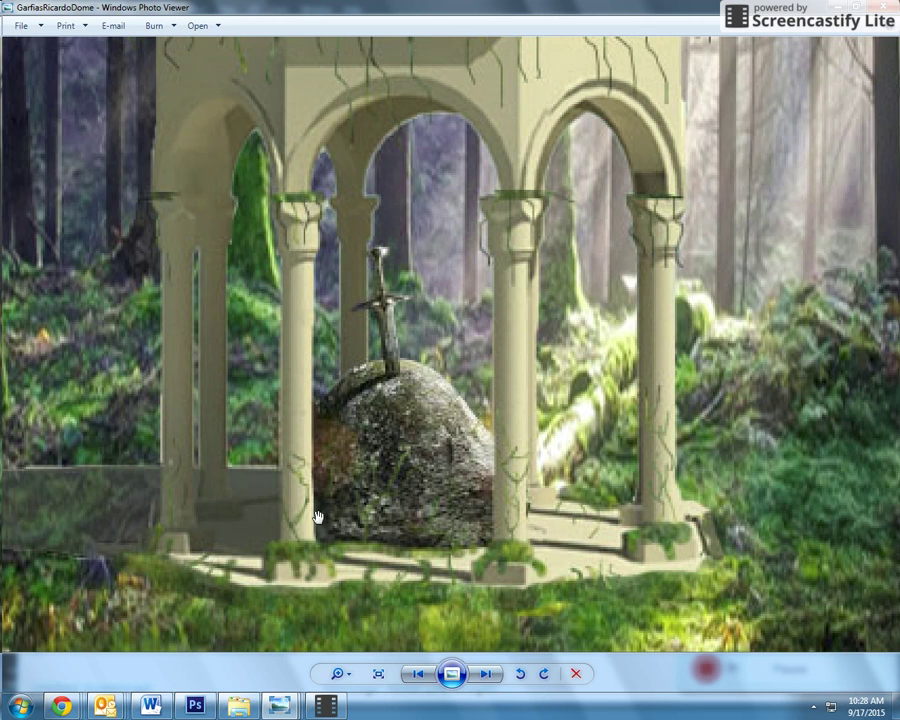
{"action": "scroll", "coordinate": [318, 503], "scroll_direction": "up", "scroll_amount": 2}
{"action": "scroll", "coordinate": [319, 504], "scroll_direction": "down", "scroll_amount": 1}
{"action": "left_click_drag", "start_coordinate": [380, 334], "coordinate": [386, 480]}
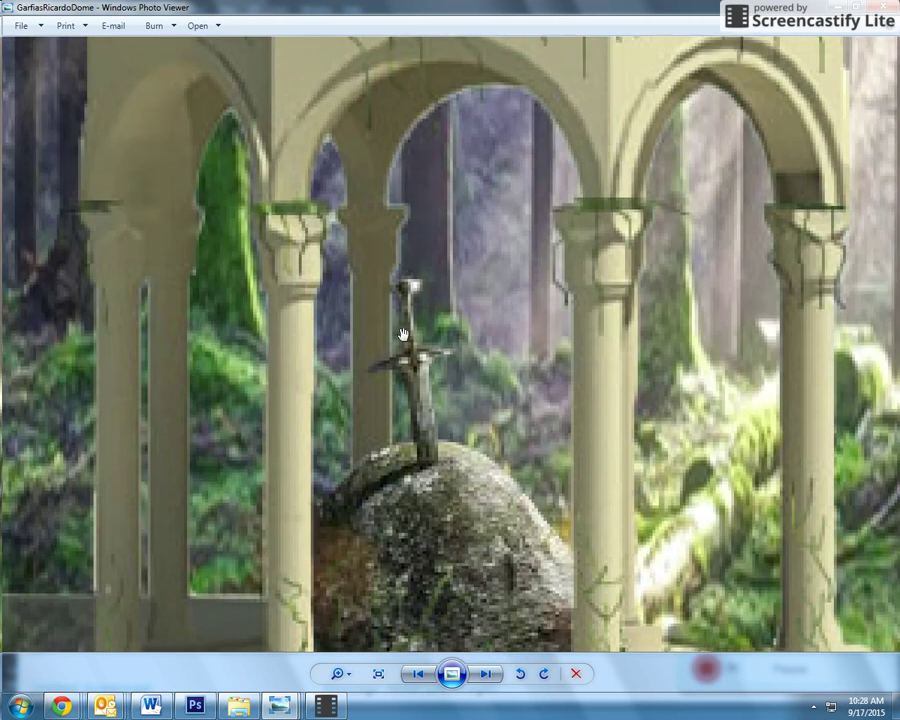
{"action": "left_click_drag", "start_coordinate": [410, 316], "coordinate": [417, 430]}
{"action": "left_click_drag", "start_coordinate": [433, 279], "coordinate": [458, 403]}
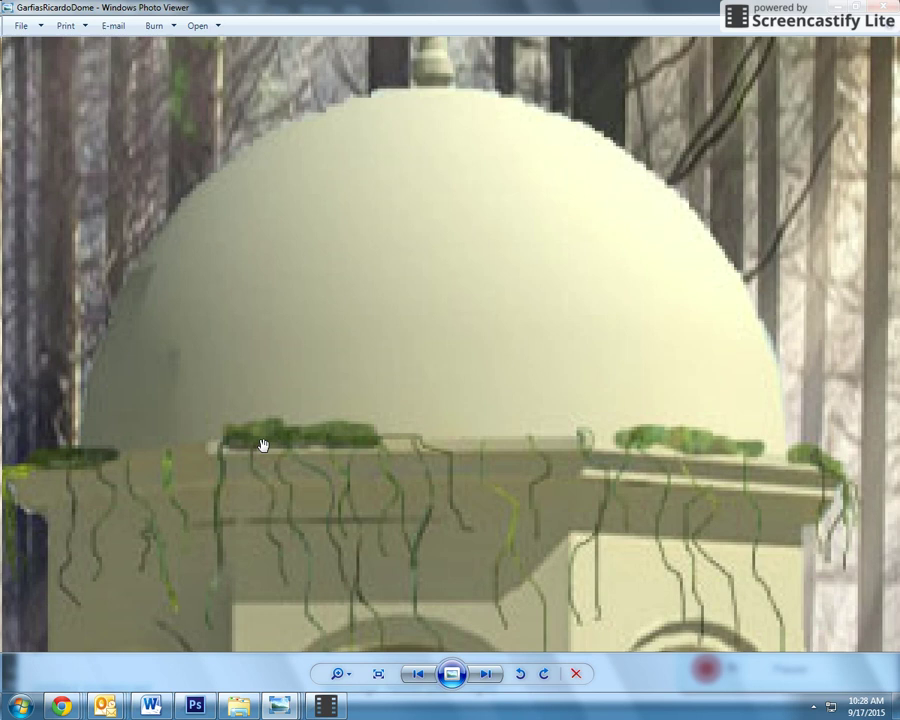
{"action": "scroll", "coordinate": [434, 176], "scroll_direction": "down", "scroll_amount": 5}
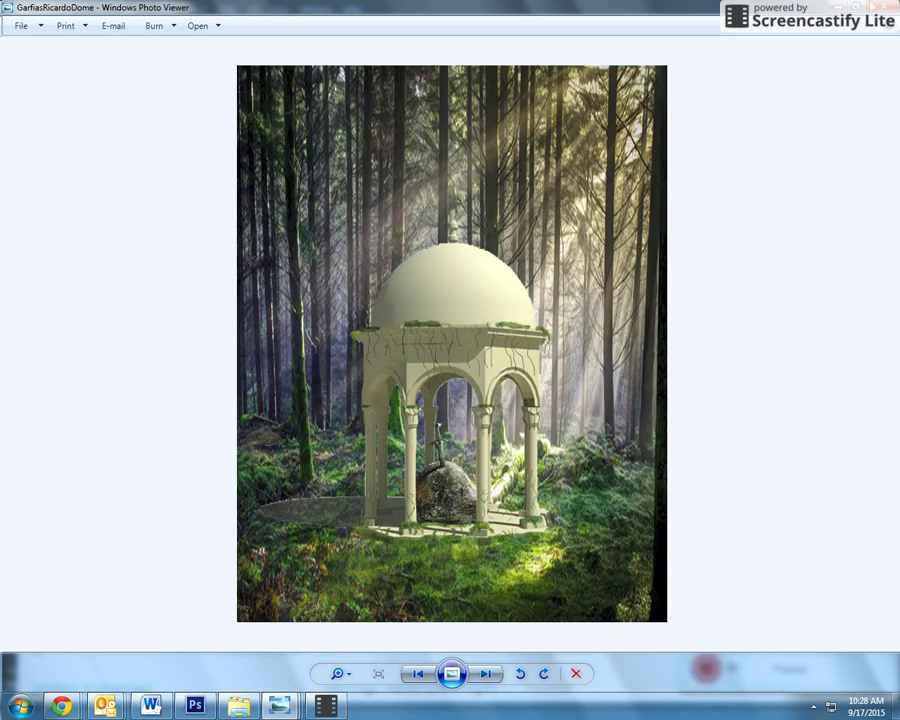
Switch to Photoshop and rasterize the "7 Photo of dome" layer.
{"action": "left_click", "coordinate": [195, 705]}
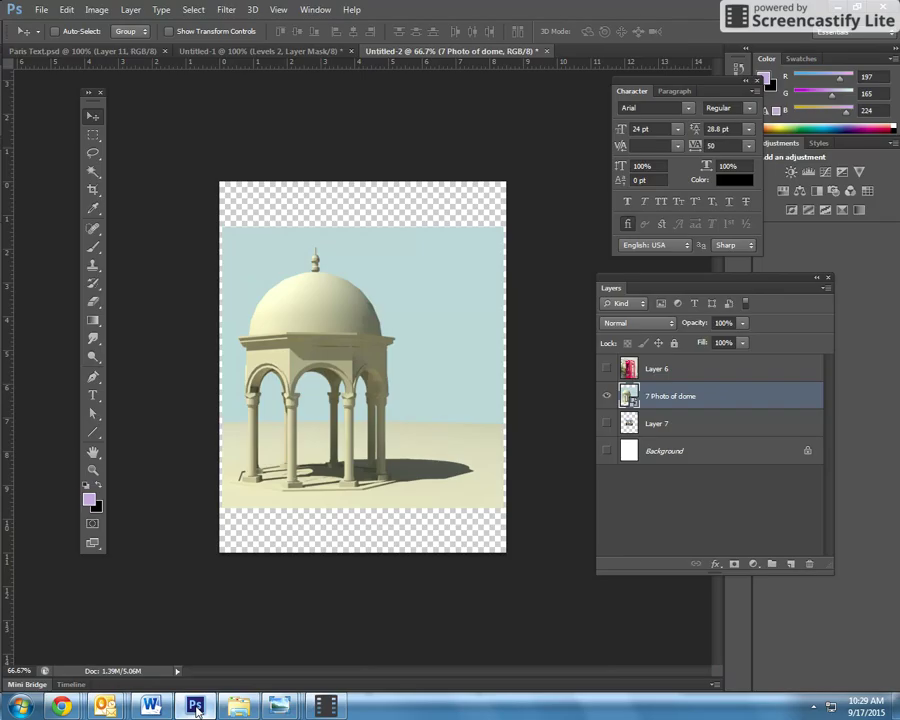
{"action": "left_click", "coordinate": [41, 11]}
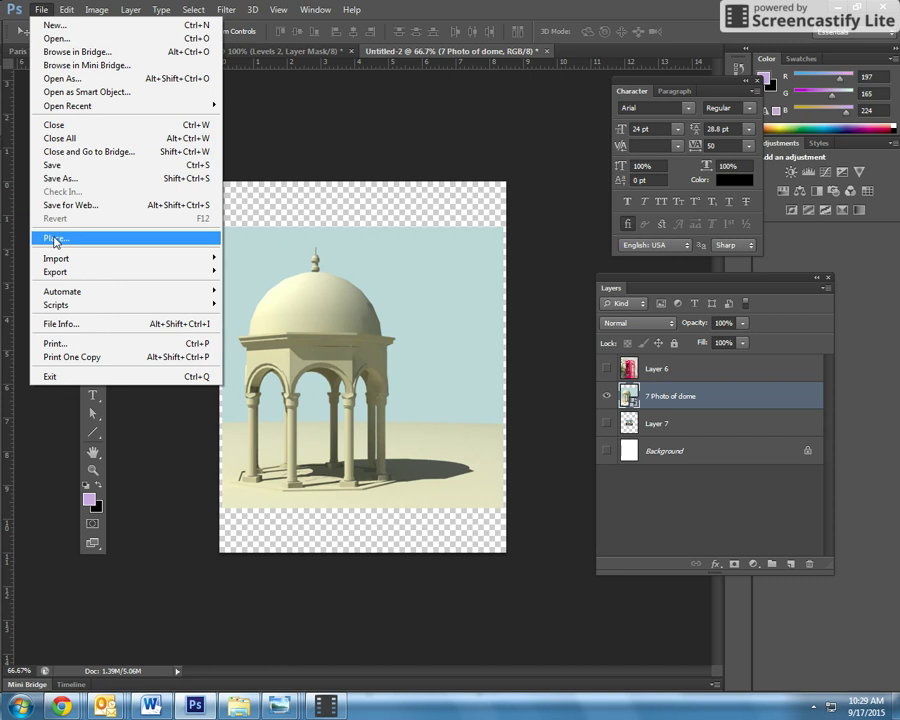
{"action": "left_click", "coordinate": [279, 142]}
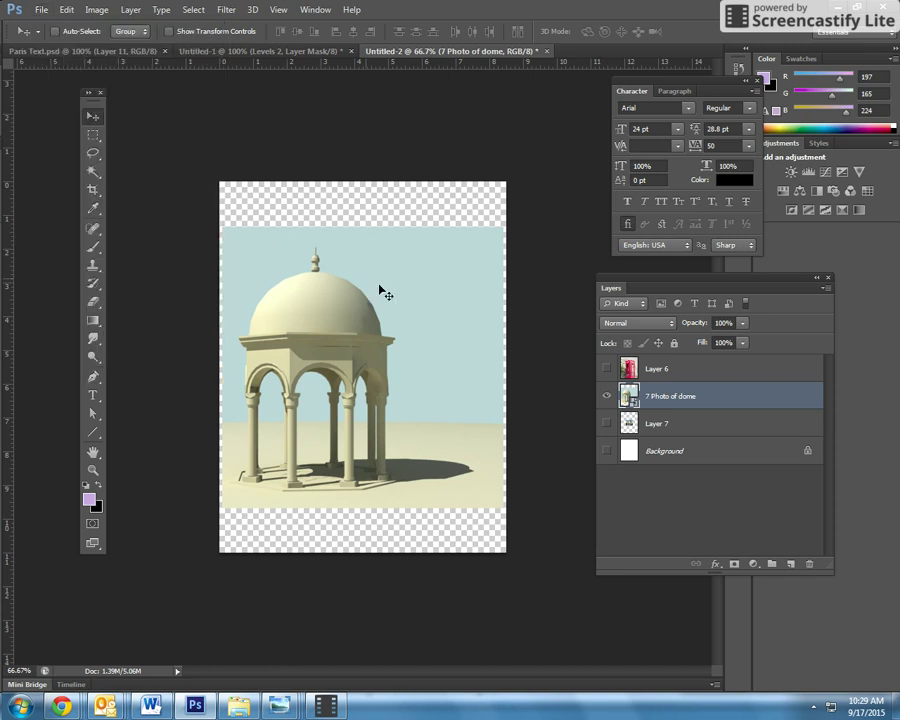
{"action": "right_click", "coordinate": [651, 398]}
{"action": "left_click", "coordinate": [703, 292]}
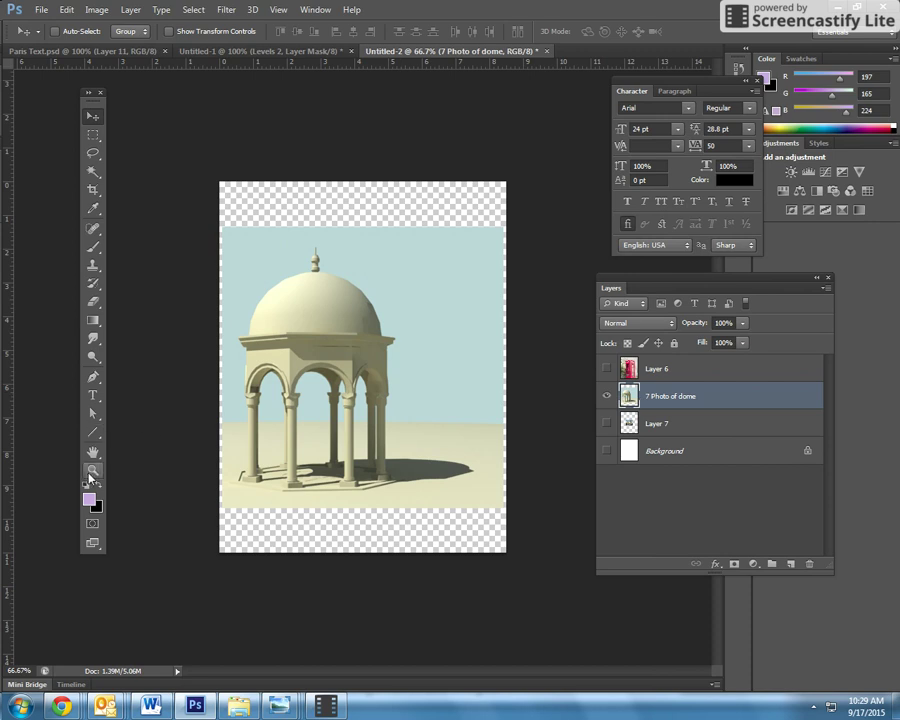
Select the blue sky surrounding the pavilion with the Magic Wand and delete it.
{"action": "key", "text": "z"}
{"action": "left_click", "coordinate": [308, 406]}
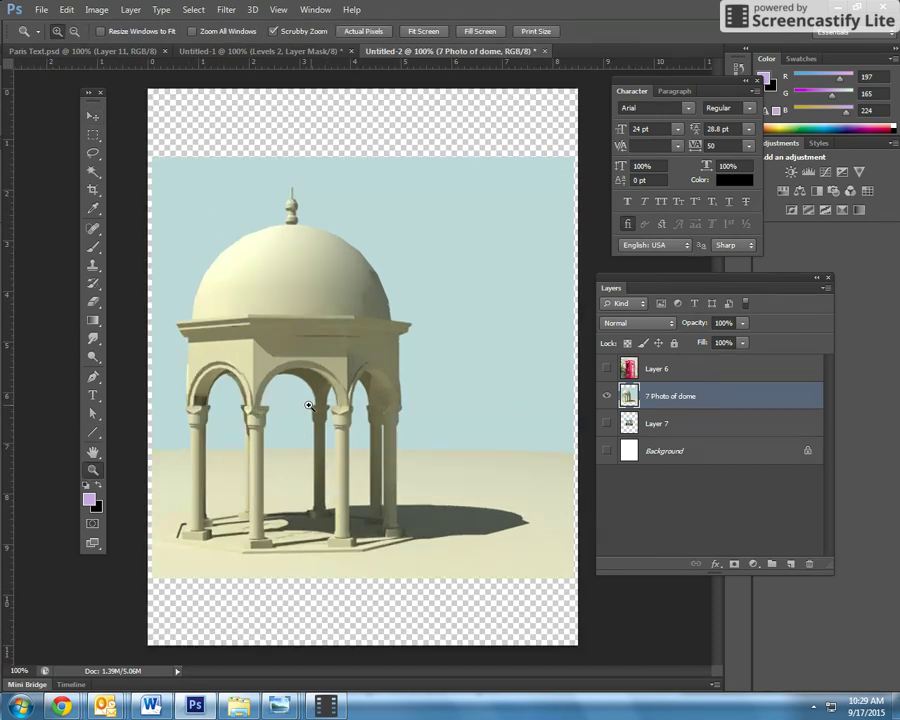
{"action": "left_click", "coordinate": [93, 173]}
{"action": "left_click", "coordinate": [465, 262]}
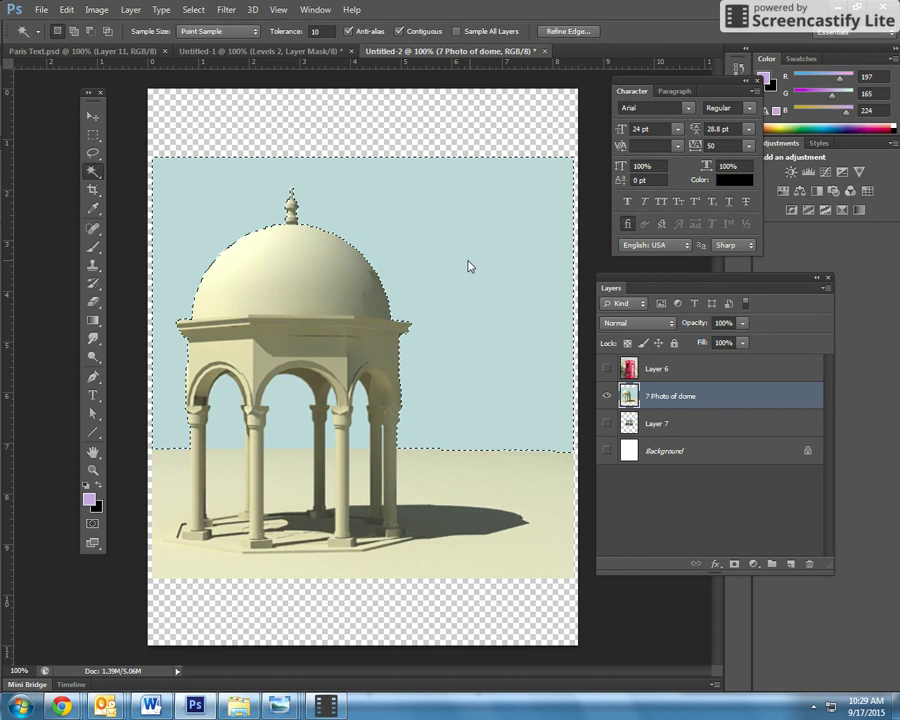
{"action": "key", "text": "Delete"}
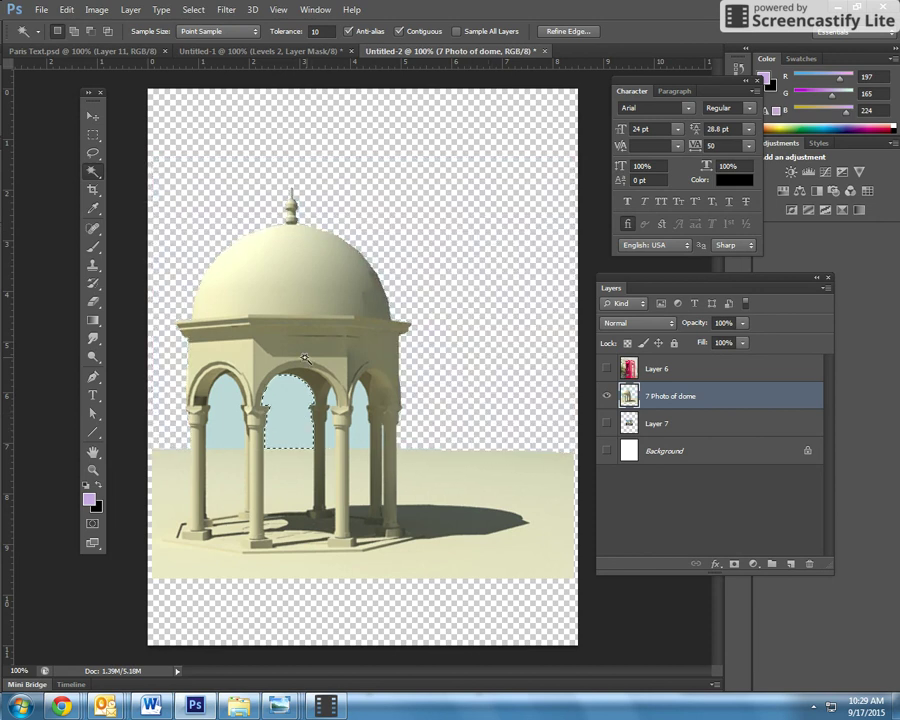
Delete the remaining blue sky patches inside the pavilion's arches with the Magic Wand, and clear the selection.
{"action": "left_click", "coordinate": [331, 440]}
{"action": "key", "text": "Delete"}
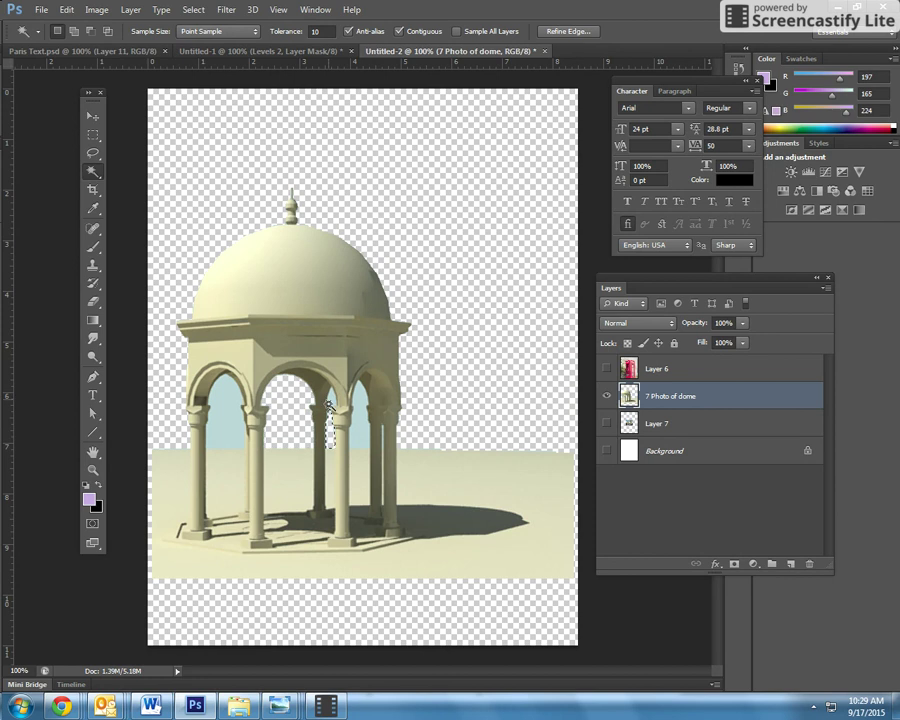
{"action": "left_click", "coordinate": [331, 398]}
{"action": "left_click", "coordinate": [226, 426]}
{"action": "key", "text": "Delete"}
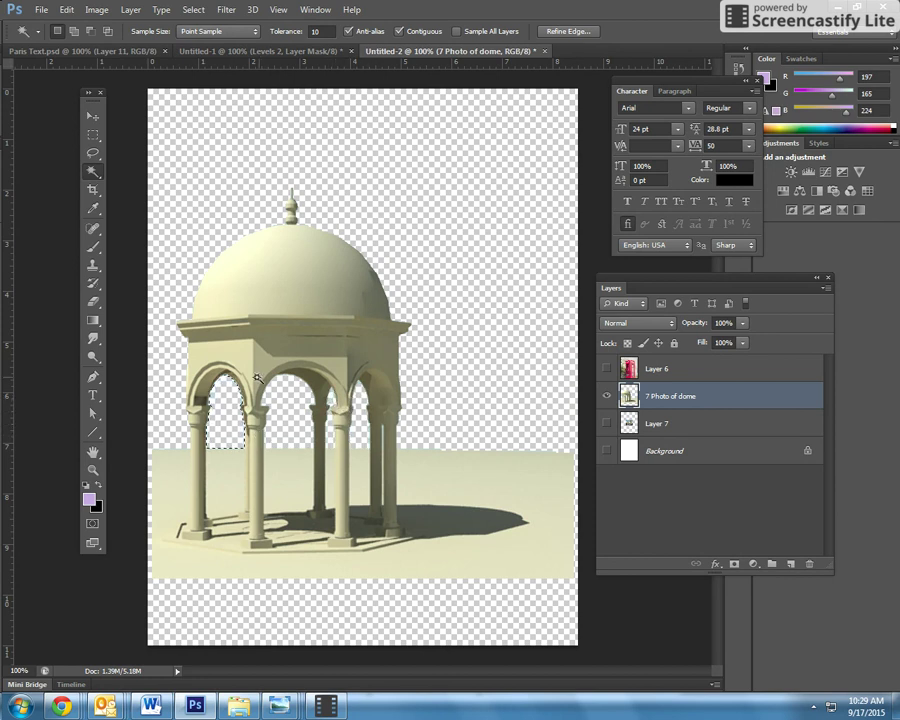
{"action": "key", "text": "ctrl+d"}
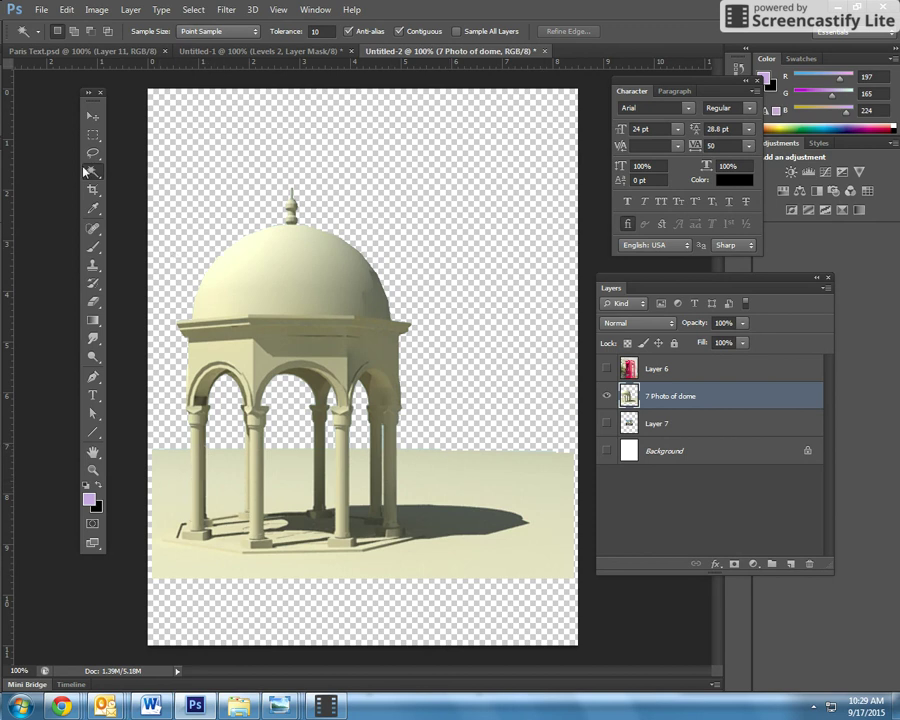
Remove the beige ground to the left of the pavilion and inside its left arch with the Magic Wand.
{"action": "double_click", "coordinate": [315, 31]}
{"action": "type", "text": "30"}
{"action": "left_click", "coordinate": [176, 476]}
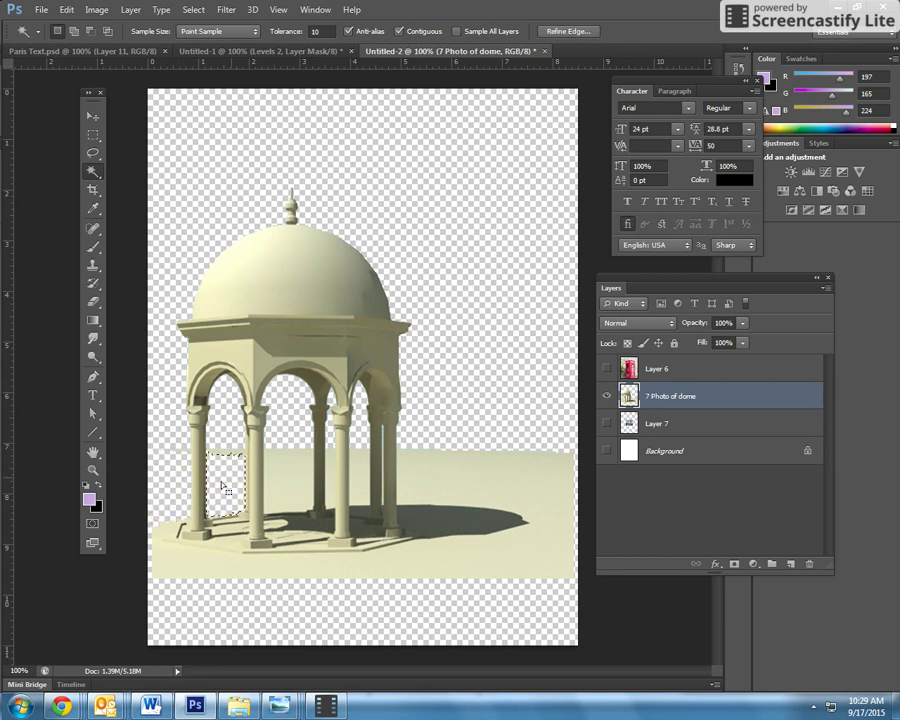
{"action": "key", "text": "ctrl+d"}
{"action": "key", "text": "ctrl+e"}
{"action": "key", "text": "Delete"}
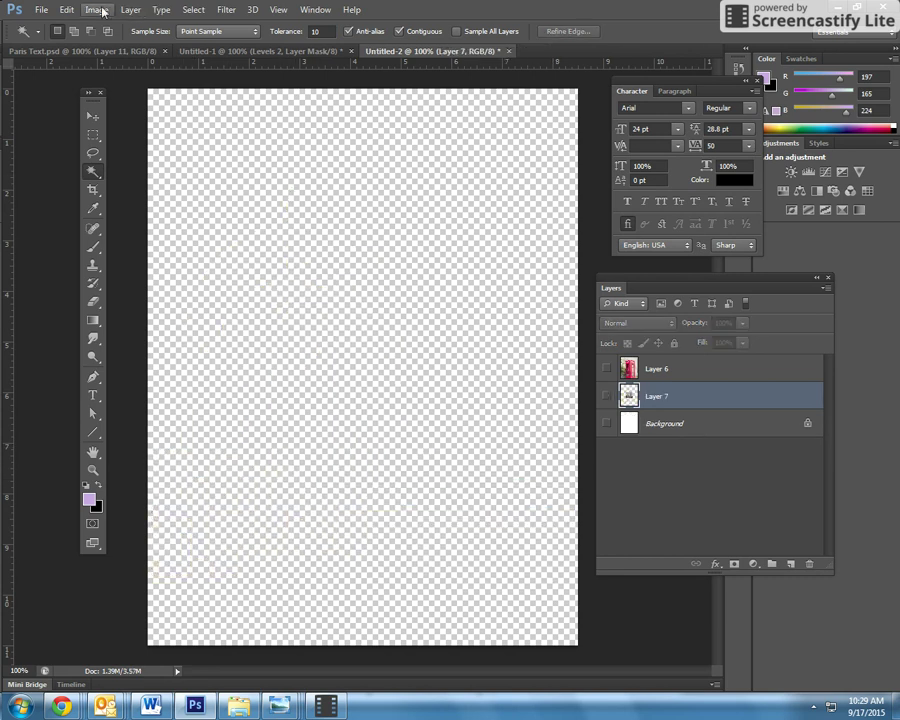
{"action": "left_click", "coordinate": [66, 9]}
{"action": "left_click", "coordinate": [98, 52]}
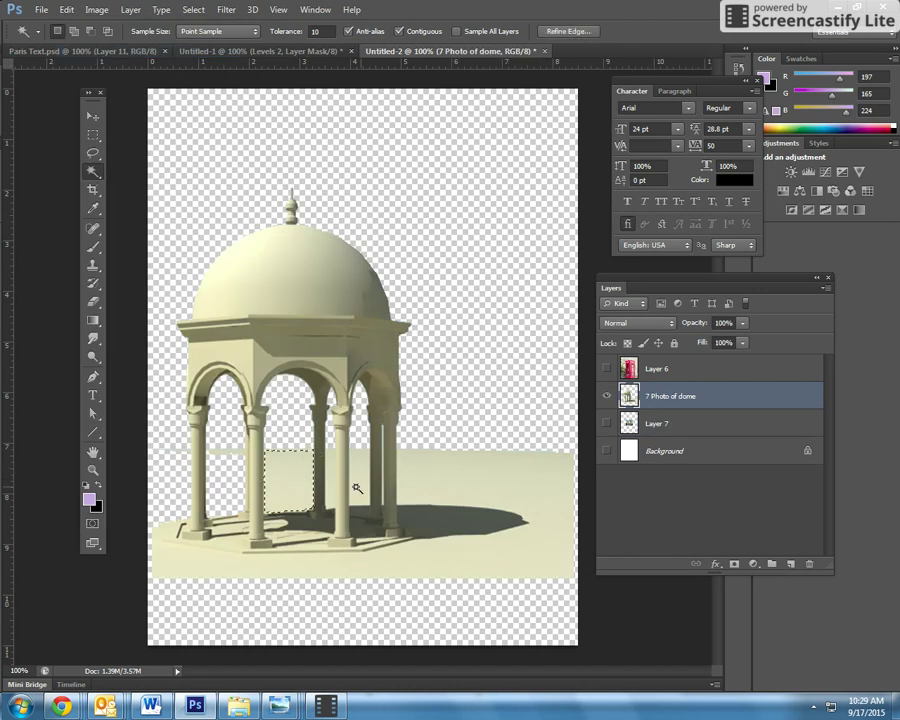
Delete the remaining beige ground between the columns, to the right and in front of the pavilion, then deselect.
{"action": "left_click", "coordinate": [352, 484]}
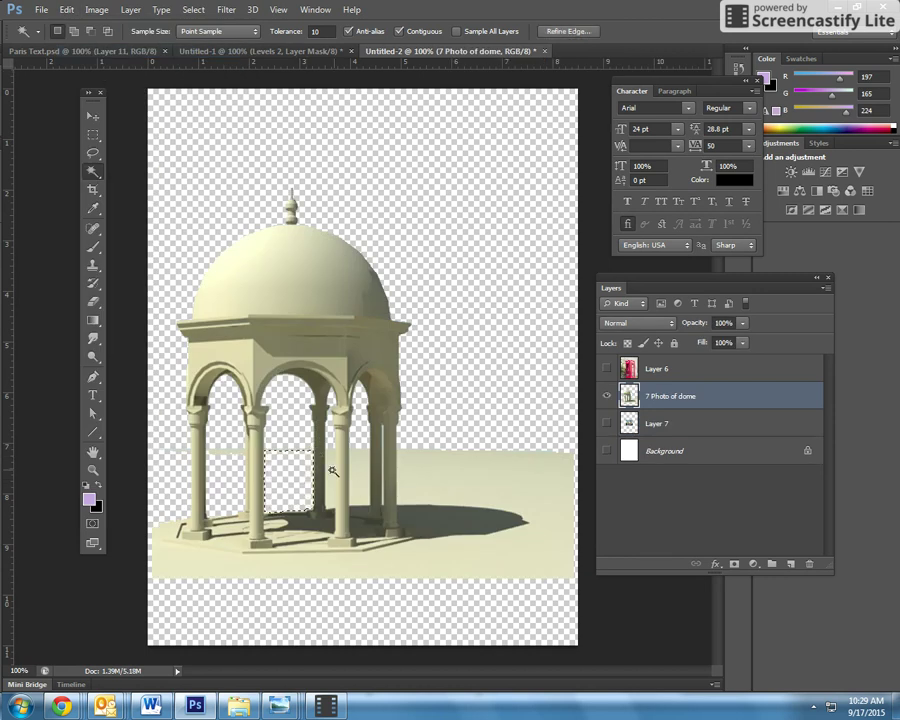
{"action": "left_click", "coordinate": [460, 484]}
{"action": "key", "text": "Delete"}
{"action": "left_click", "coordinate": [392, 572]}
{"action": "key", "text": "Delete"}
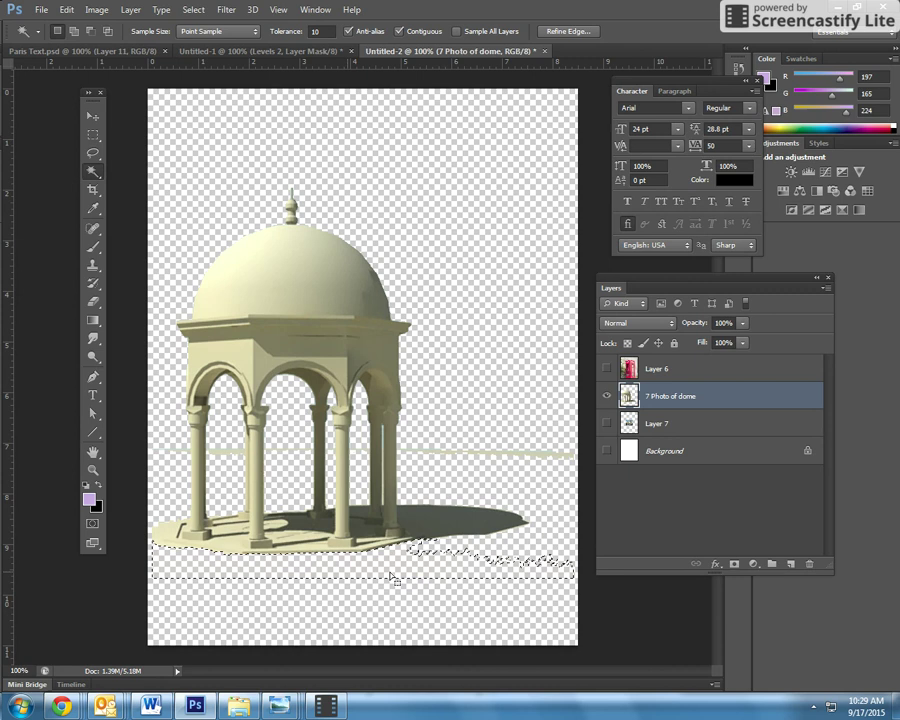
{"action": "key", "text": "ctrl+d"}
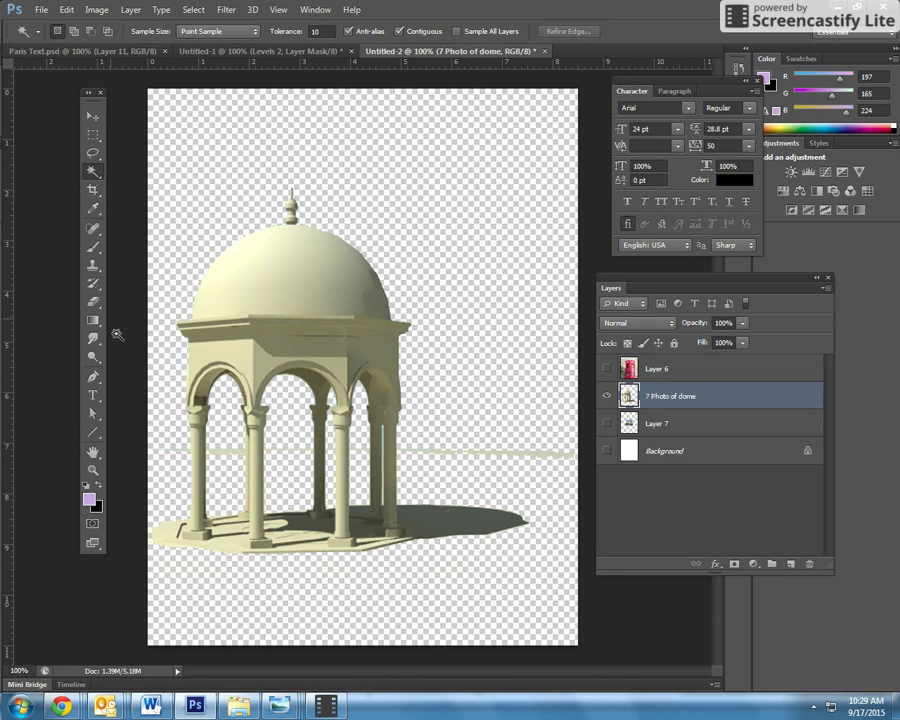
Lasso the leftover horizon strips to the right and left of the pavilion and delete them.
{"action": "left_click", "coordinate": [93, 152]}
{"action": "mouse_move", "coordinate": [455, 417]}
{"action": "left_mouse_down"}
{"action": "mouse_move", "coordinate": [415, 418]}
{"action": "mouse_move", "coordinate": [399, 448]}
{"action": "mouse_move", "coordinate": [472, 485]}
{"action": "mouse_move", "coordinate": [521, 488]}
{"action": "mouse_move", "coordinate": [578, 474]}
{"action": "mouse_move", "coordinate": [576, 443]}
{"action": "mouse_move", "coordinate": [466, 418]}
{"action": "left_mouse_up"}
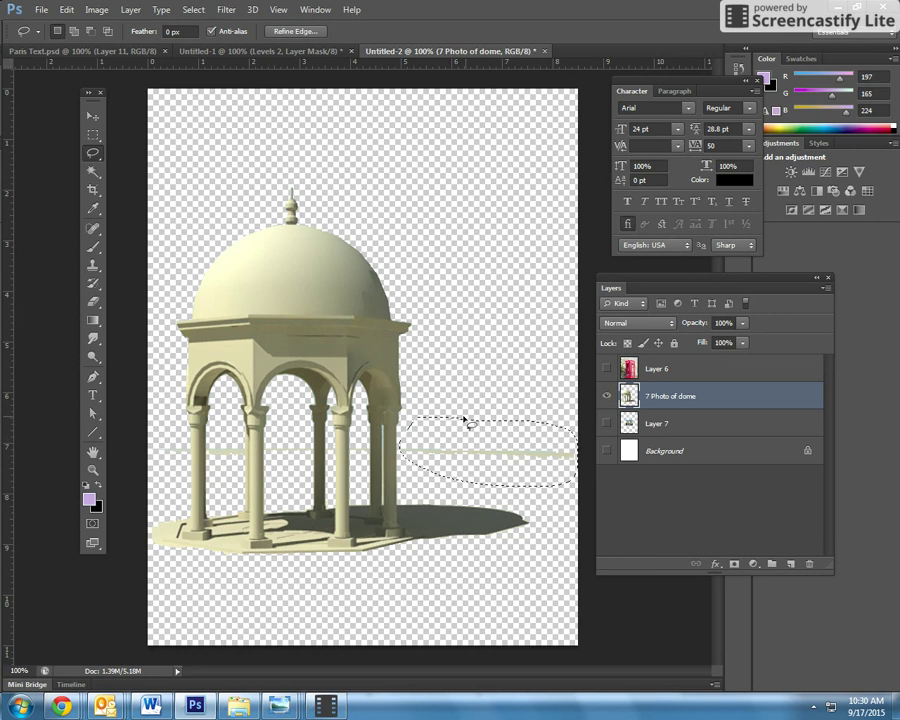
{"action": "key", "text": "Delete"}
{"action": "key", "text": "ctrl+d"}
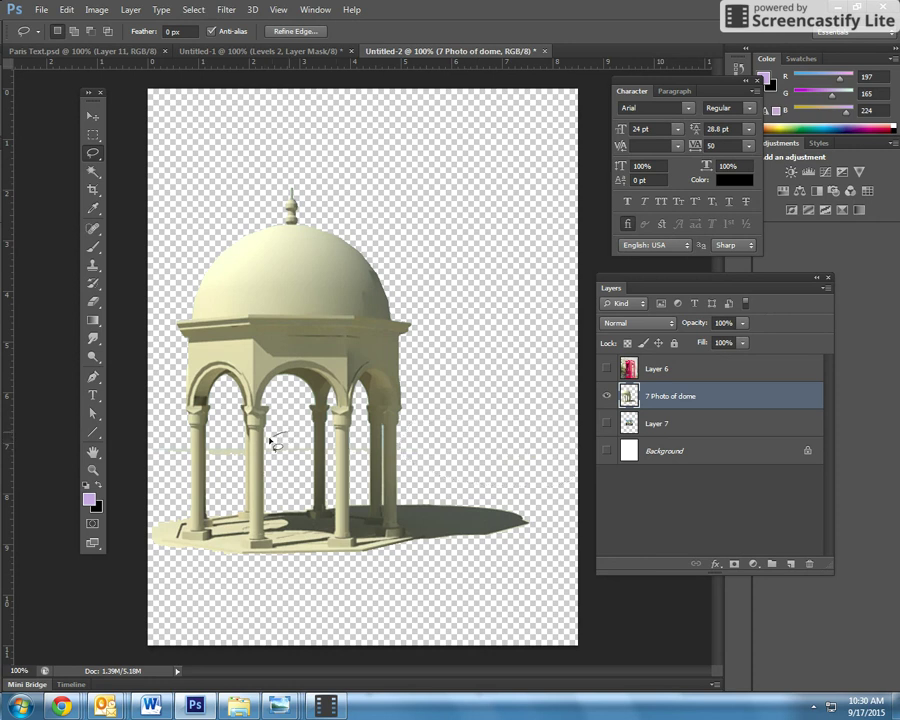
{"action": "mouse_move", "coordinate": [268, 436]}
{"action": "left_mouse_down"}
{"action": "mouse_move", "coordinate": [292, 466]}
{"action": "mouse_move", "coordinate": [298, 460]}
{"action": "mouse_move", "coordinate": [297, 440]}
{"action": "mouse_move", "coordinate": [209, 444]}
{"action": "mouse_move", "coordinate": [211, 461]}
{"action": "mouse_move", "coordinate": [231, 467]}
{"action": "mouse_move", "coordinate": [241, 451]}
{"action": "mouse_move", "coordinate": [225, 442]}
{"action": "mouse_move", "coordinate": [140, 447]}
{"action": "mouse_move", "coordinate": [147, 460]}
{"action": "mouse_move", "coordinate": [184, 460]}
{"action": "mouse_move", "coordinate": [167, 433]}
{"action": "left_mouse_up"}
{"action": "key", "text": "ctrl+d"}
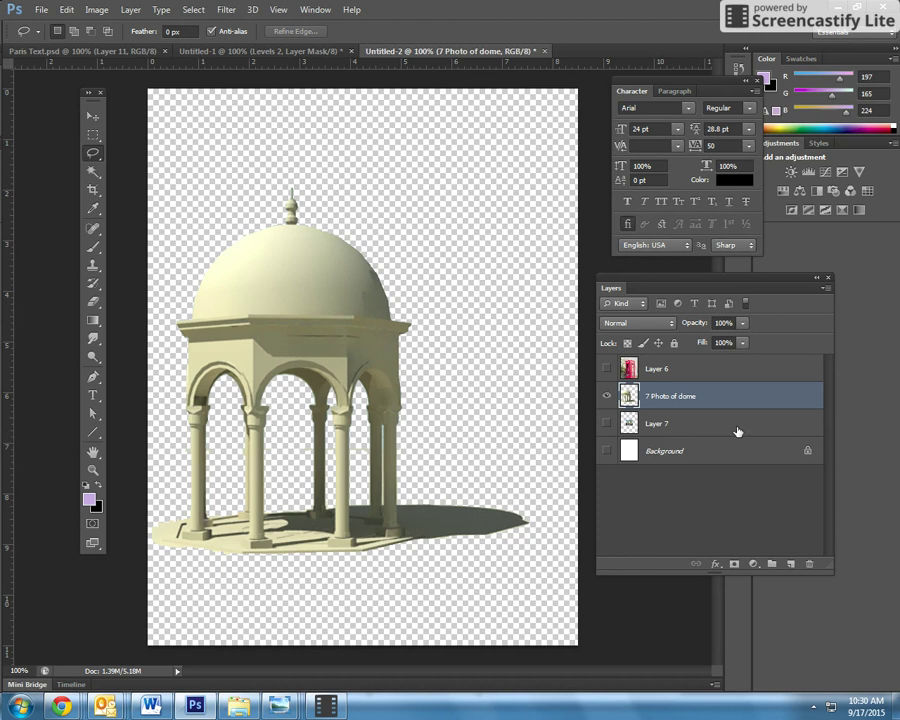
Show Layer 7 with the bridge photo and move the dome cutout slightly to the left.
{"action": "left_click", "coordinate": [607, 424]}
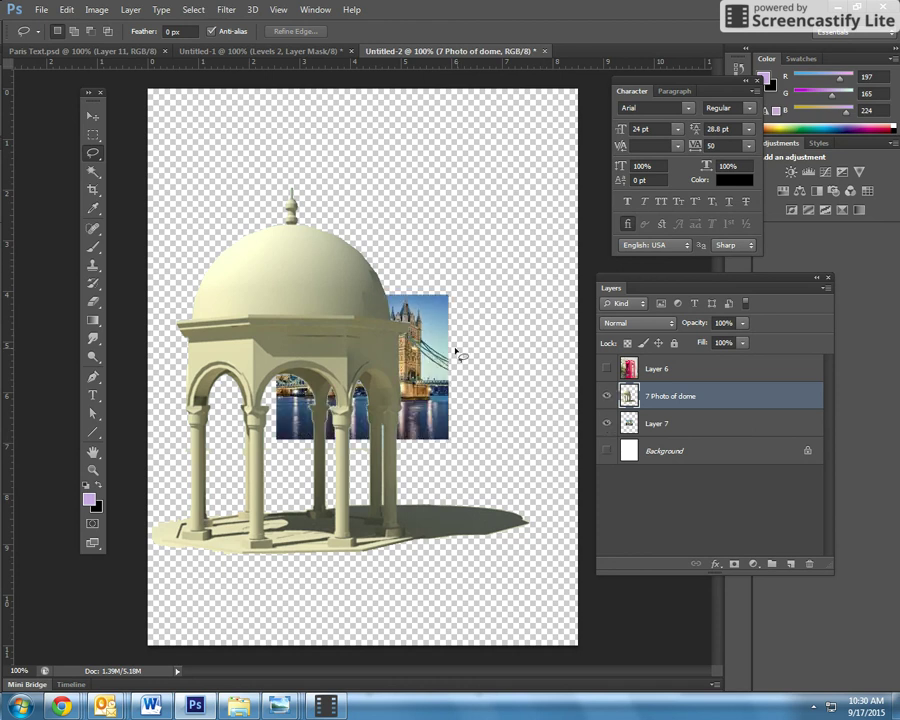
{"action": "key", "text": "v"}
{"action": "mouse_move", "coordinate": [425, 375]}
{"action": "left_mouse_down"}
{"action": "mouse_move", "coordinate": [537, 343]}
{"action": "mouse_move", "coordinate": [411, 381]}
{"action": "left_mouse_up"}
Scale the dome cutout down proportionally to about 86% with Free Transform.
{"action": "left_click", "coordinate": [66, 10]}
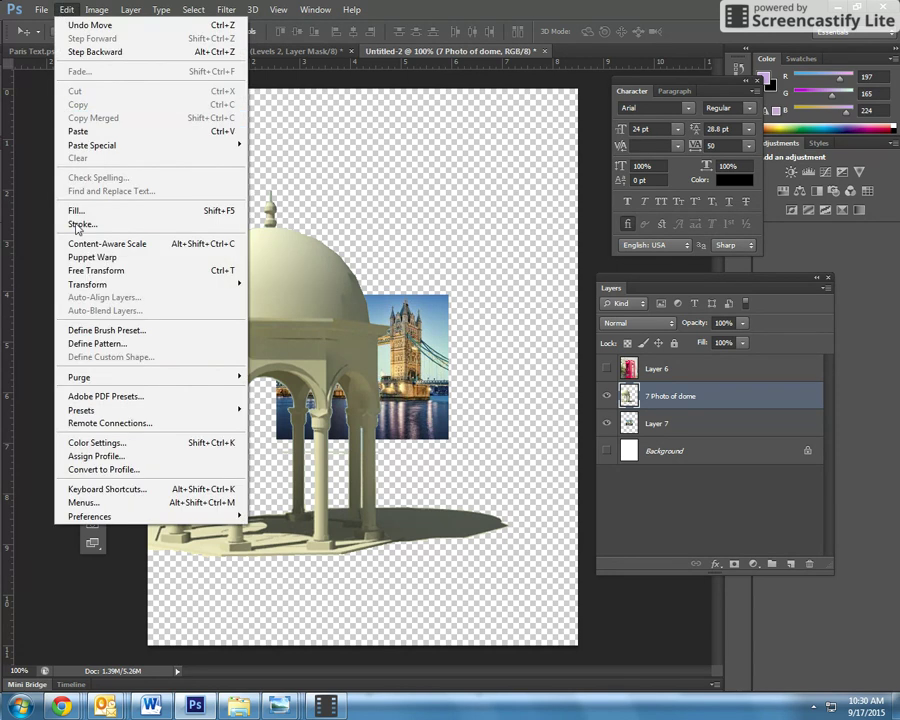
{"action": "left_click", "coordinate": [120, 265]}
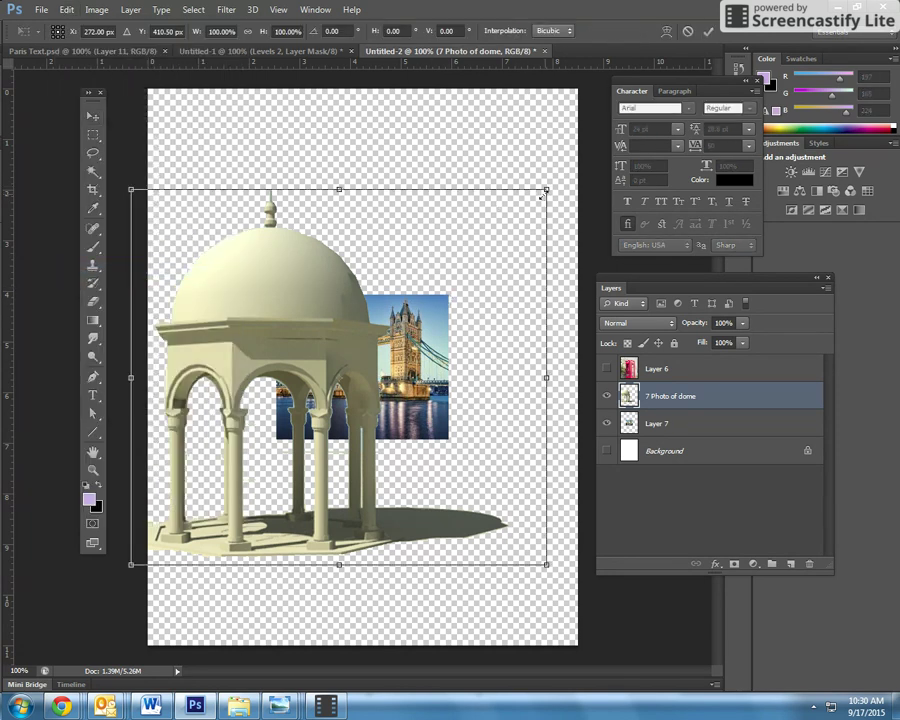
{"action": "left_click_drag", "start_coordinate": [542, 196], "coordinate": [487, 243]}
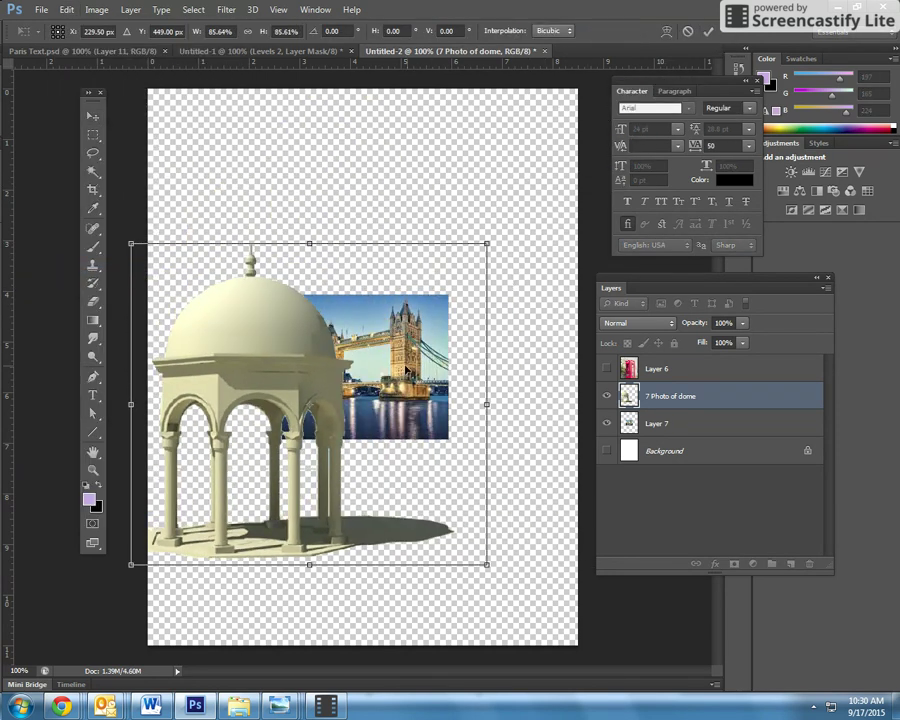
{"action": "key", "text": "Return"}
Enlarge the bridge photo on Layer 7 to about 409% with Free Transform so it covers the whole canvas.
{"action": "left_click", "coordinate": [640, 424]}
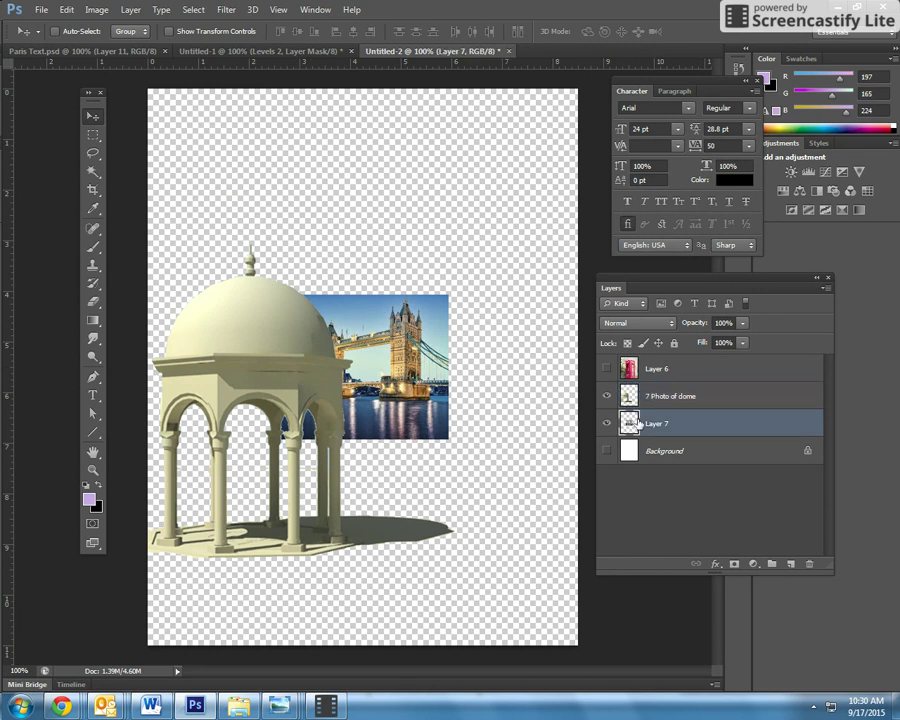
{"action": "left_click", "coordinate": [66, 10]}
{"action": "left_click", "coordinate": [110, 267]}
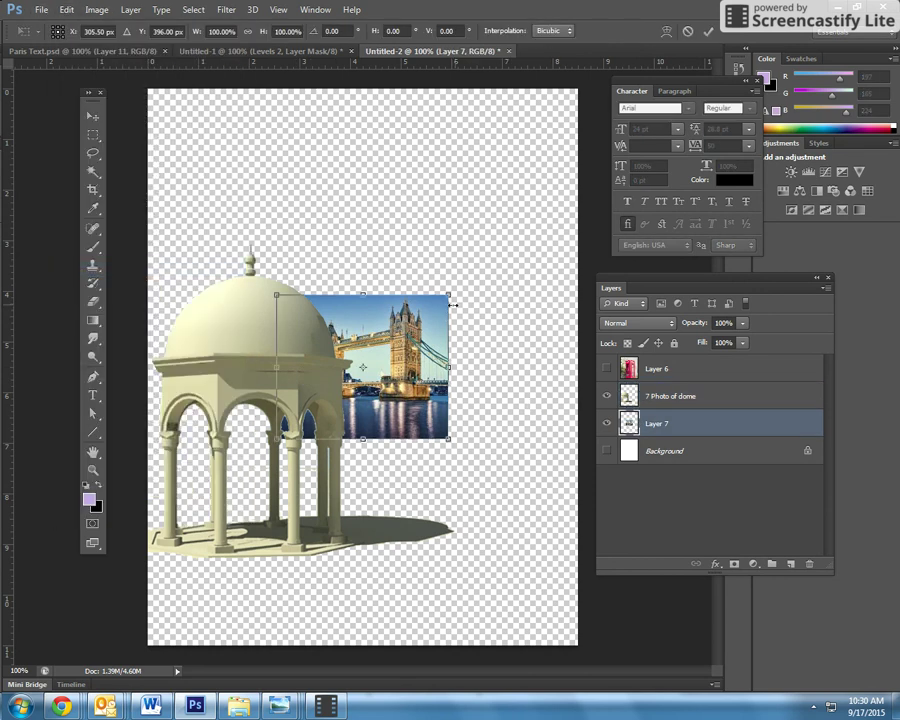
{"action": "left_click_drag", "start_coordinate": [448, 295], "coordinate": [607, 65]}
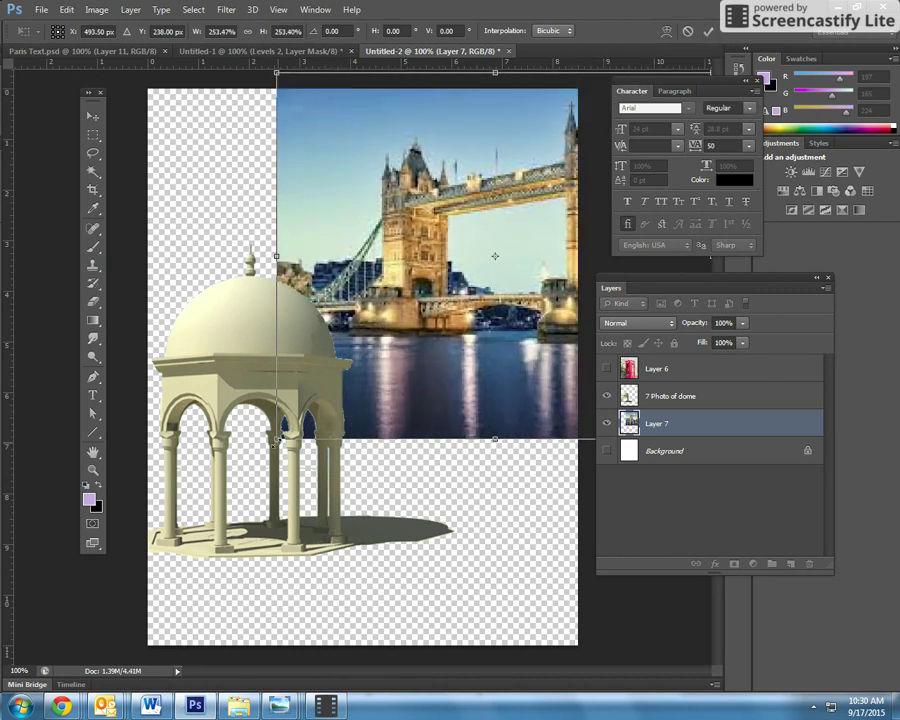
{"action": "left_click_drag", "start_coordinate": [276, 439], "coordinate": [6, 664]}
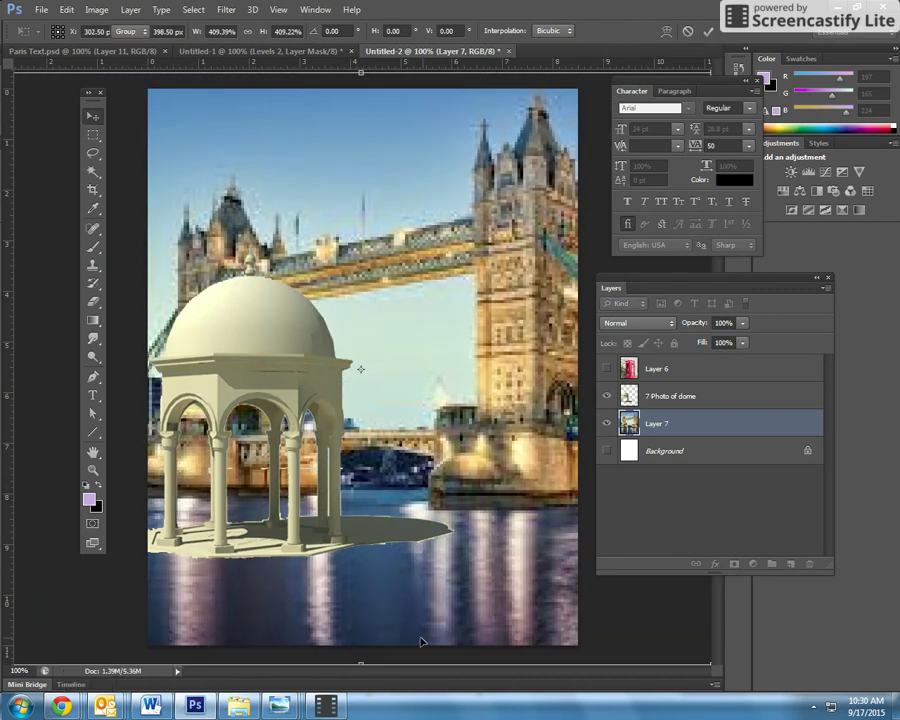
{"action": "key", "text": "Return"}
Move the dome cutout down onto the water, enlarge it slightly and adjust its position in front of the bridge.
{"action": "left_click", "coordinate": [668, 392]}
{"action": "left_click_drag", "start_coordinate": [300, 330], "coordinate": [345, 368]}
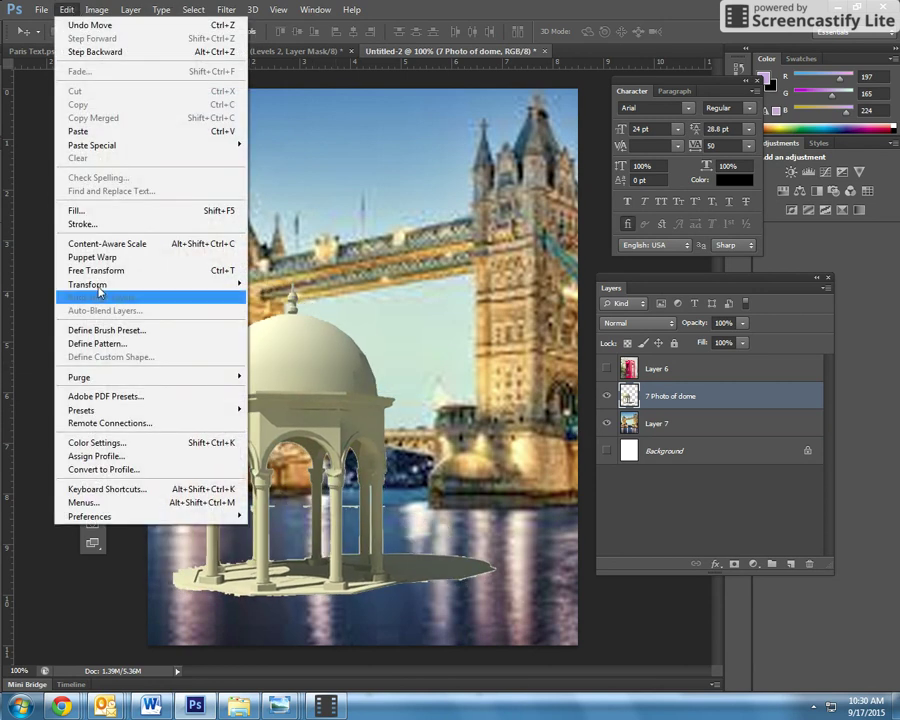
{"action": "left_click", "coordinate": [98, 270]}
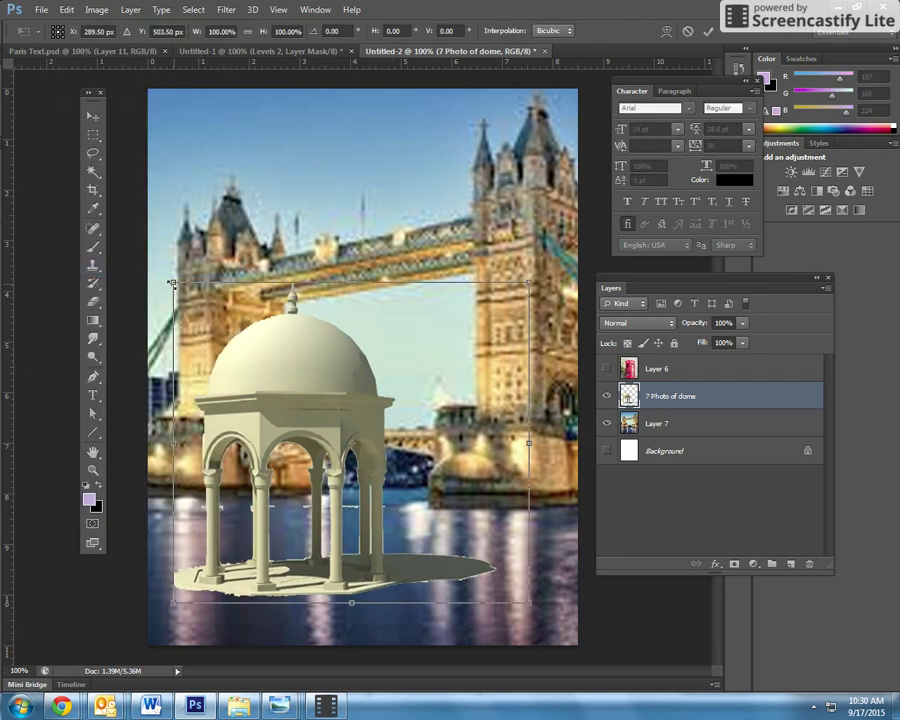
{"action": "left_click_drag", "start_coordinate": [172, 283], "coordinate": [145, 257]}
{"action": "key", "text": "Return"}
{"action": "left_click_drag", "start_coordinate": [267, 409], "coordinate": [281, 405]}
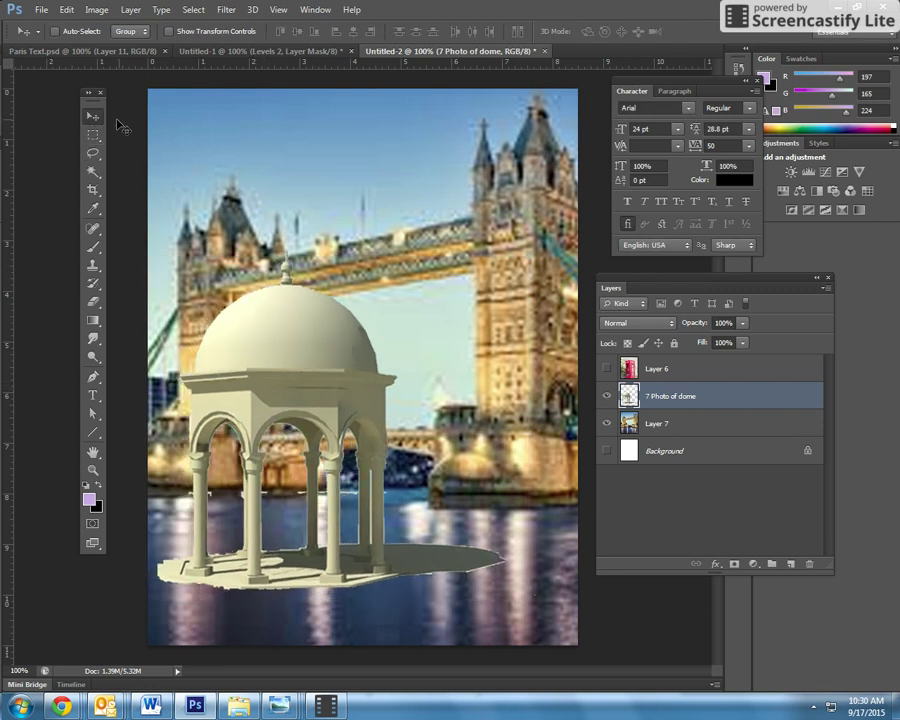
Show Layer 6 and shift the telephone booth photo up and left until the whole booth fits on the canvas.
{"action": "left_click", "coordinate": [605, 370]}
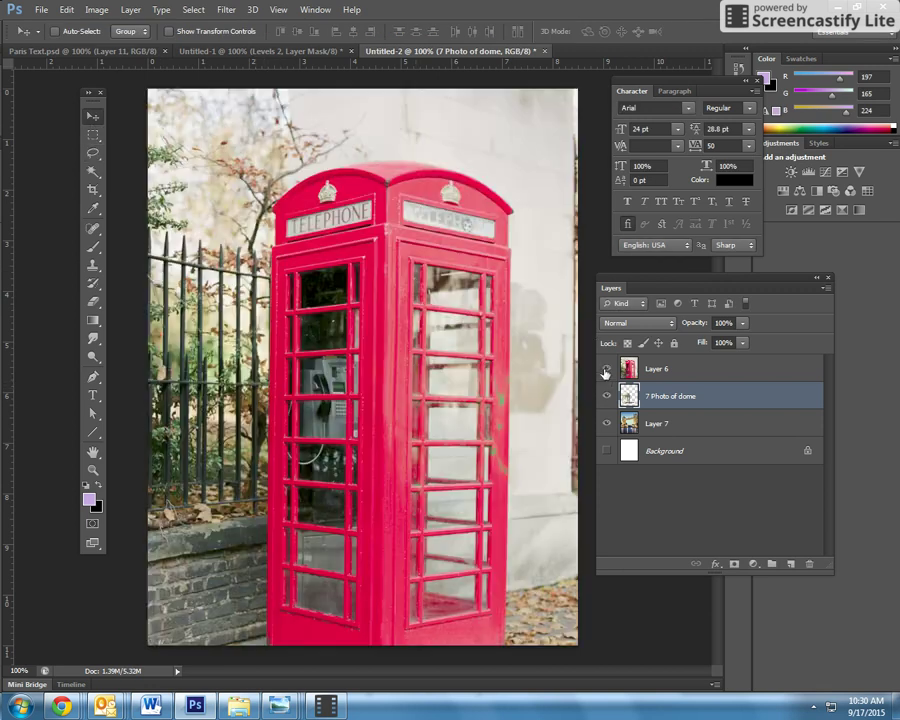
{"action": "left_click", "coordinate": [707, 372]}
{"action": "left_click_drag", "start_coordinate": [422, 300], "coordinate": [387, 245]}
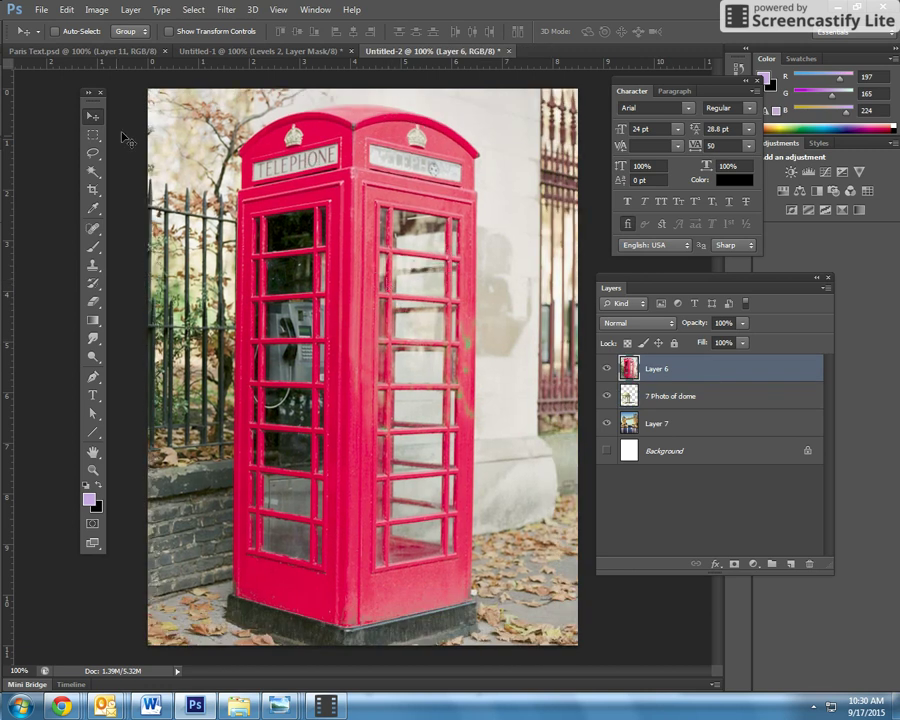
Lasso the red telephone booth, cut it onto its own layer and hide the remaining photo on Layer 6.
{"action": "key", "text": "l"}
{"action": "mouse_move", "coordinate": [239, 150]}
{"action": "left_mouse_down"}
{"action": "mouse_move", "coordinate": [266, 124]}
{"action": "mouse_move", "coordinate": [315, 110]}
{"action": "mouse_move", "coordinate": [416, 118]}
{"action": "mouse_move", "coordinate": [468, 140]}
{"action": "left_mouse_up"}
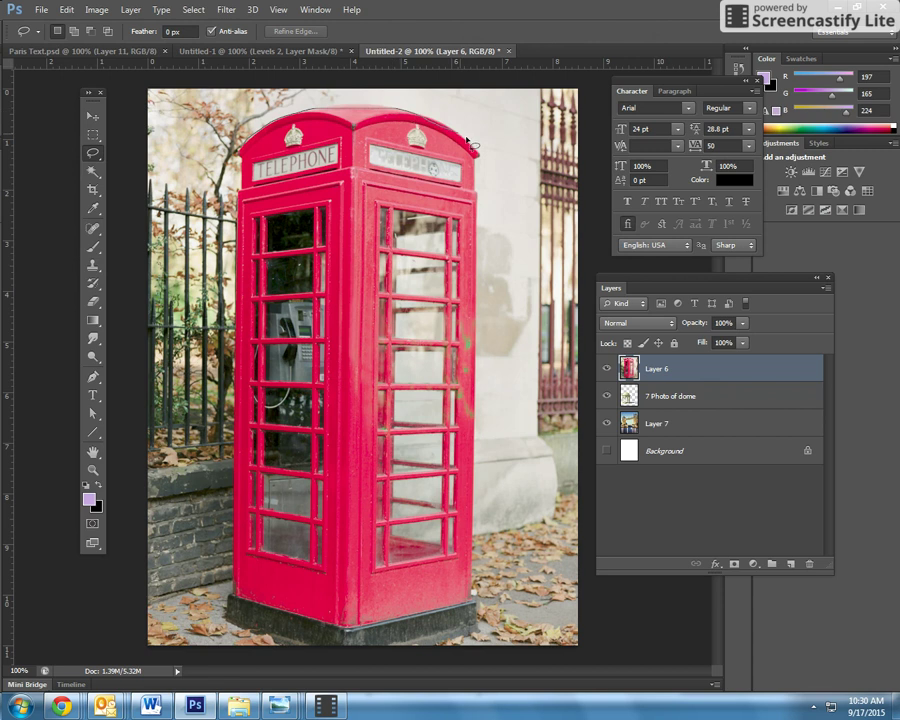
{"action": "left_click_drag", "start_coordinate": [475, 187], "coordinate": [477, 259]}
{"action": "left_click_drag", "start_coordinate": [478, 352], "coordinate": [476, 550]}
{"action": "mouse_move", "coordinate": [468, 626]}
{"action": "left_mouse_down"}
{"action": "mouse_move", "coordinate": [378, 643]}
{"action": "mouse_move", "coordinate": [245, 635]}
{"action": "mouse_move", "coordinate": [224, 618]}
{"action": "mouse_move", "coordinate": [237, 486]}
{"action": "left_mouse_up"}
{"action": "left_click_drag", "start_coordinate": [243, 432], "coordinate": [247, 160]}
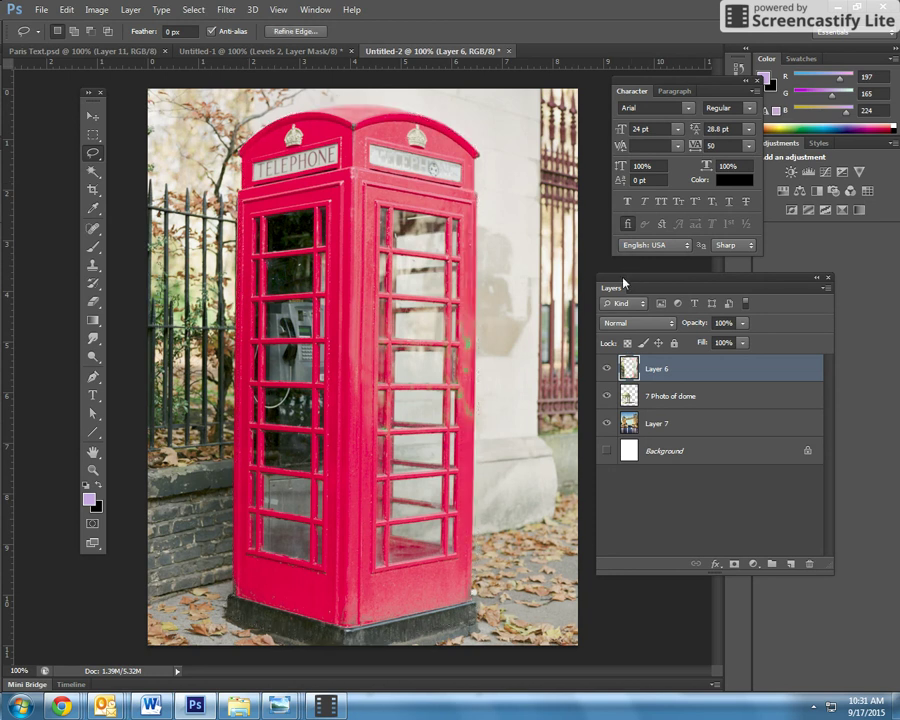
{"action": "key", "text": "ctrl+shift+j"}
{"action": "left_click", "coordinate": [92, 117]}
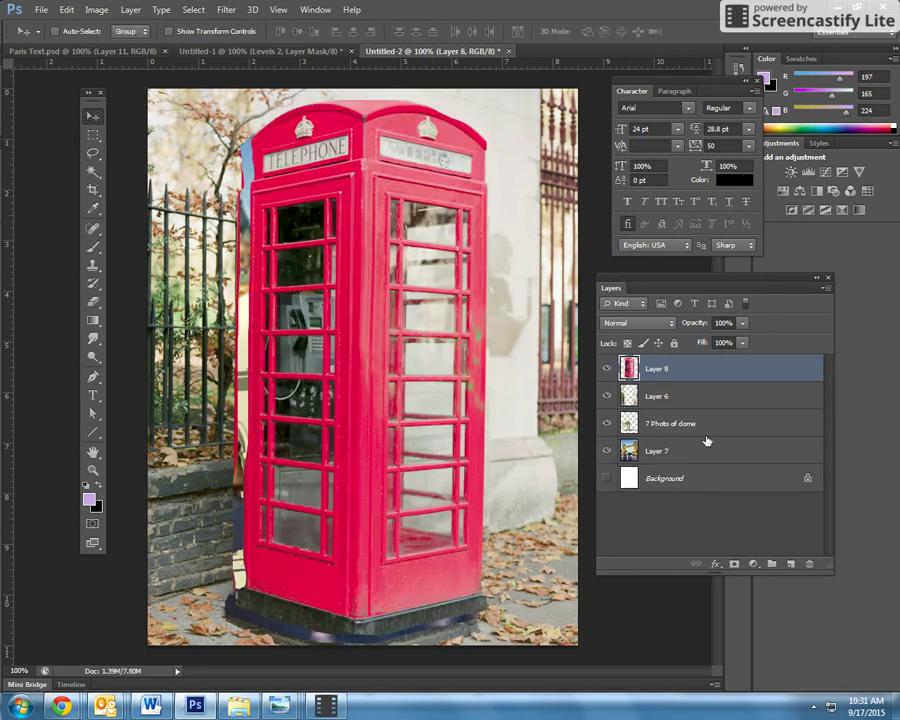
{"action": "left_click", "coordinate": [607, 397]}
Scale the telephone booth down with Free Transform and place it inside the pavilion's front arch.
{"action": "left_click", "coordinate": [66, 9]}
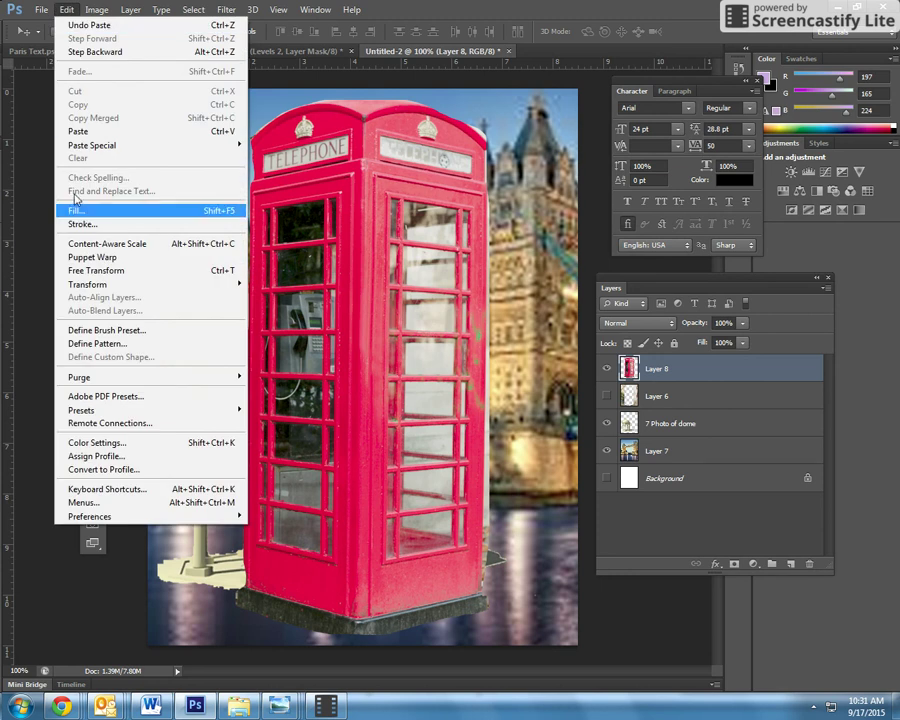
{"action": "left_click", "coordinate": [90, 271]}
{"action": "left_click_drag", "start_coordinate": [230, 98], "coordinate": [236, 179]}
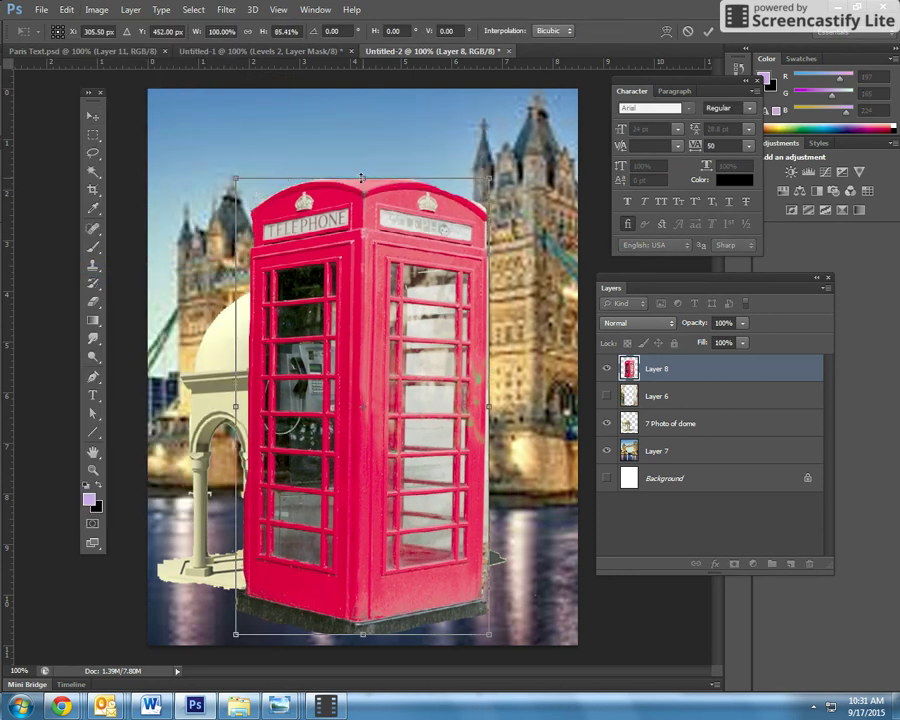
{"action": "left_click_drag", "start_coordinate": [361, 178], "coordinate": [361, 133]}
{"action": "left_click_drag", "start_coordinate": [236, 134], "coordinate": [399, 450]}
{"action": "left_click_drag", "start_coordinate": [426, 539], "coordinate": [270, 492]}
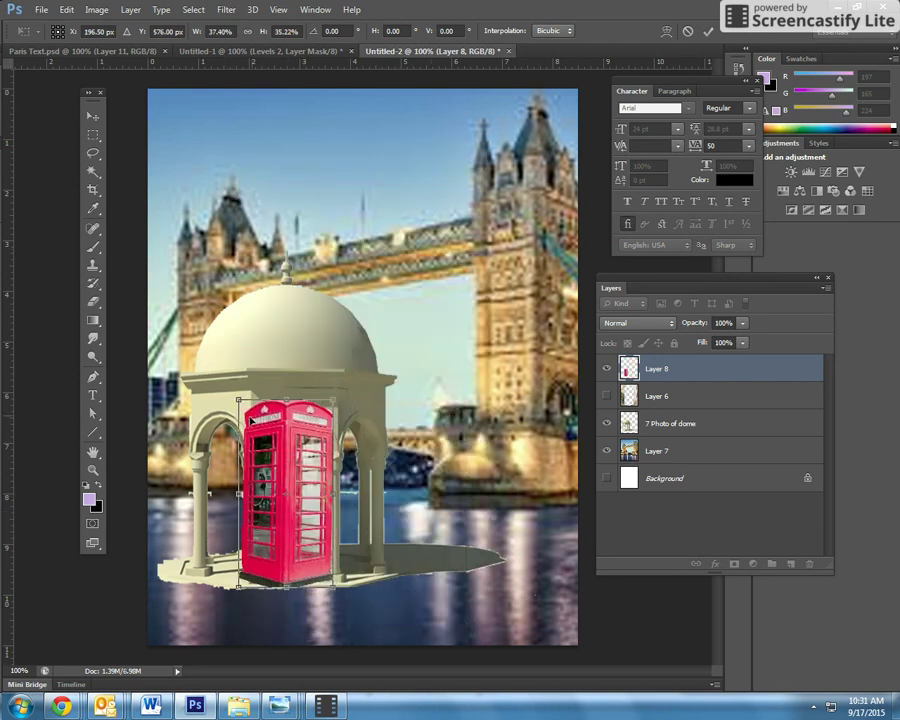
{"action": "left_click_drag", "start_coordinate": [232, 400], "coordinate": [267, 432]}
{"action": "mouse_move", "coordinate": [292, 520]}
{"action": "left_mouse_down"}
{"action": "mouse_move", "coordinate": [279, 508]}
{"action": "mouse_move", "coordinate": [299, 512]}
{"action": "left_mouse_up"}
{"action": "key", "text": "Return"}
Hide the booth on Layer 8 and lasso the pavilion's front-left column, including its base and the start of its arch.
{"action": "left_click", "coordinate": [93, 470]}
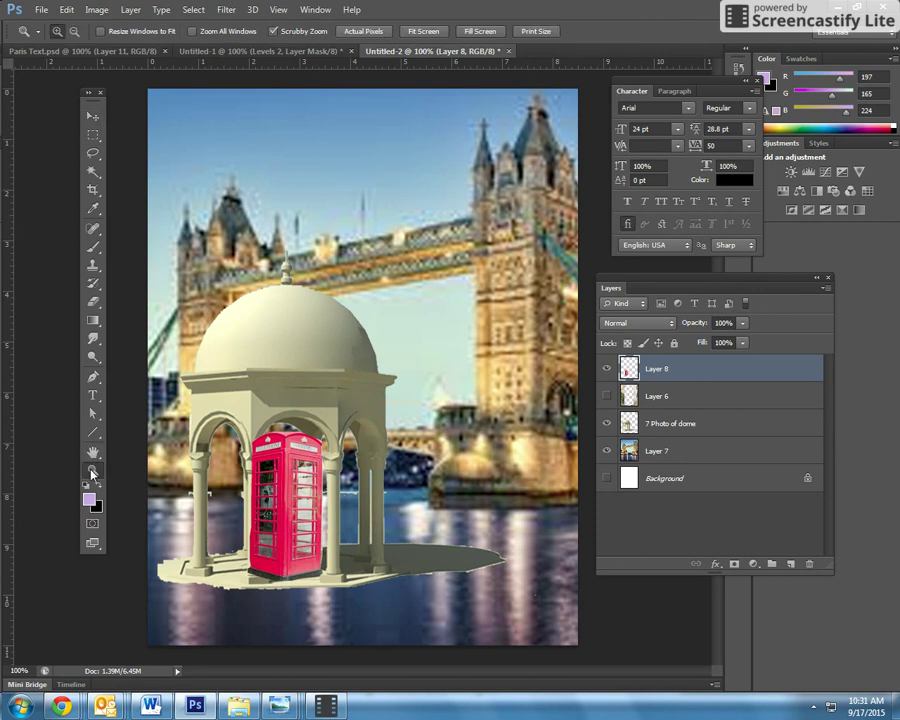
{"action": "left_click", "coordinate": [292, 515]}
{"action": "scroll", "coordinate": [287, 500], "scroll_direction": "down", "scroll_amount": 2}
{"action": "left_click", "coordinate": [284, 494]}
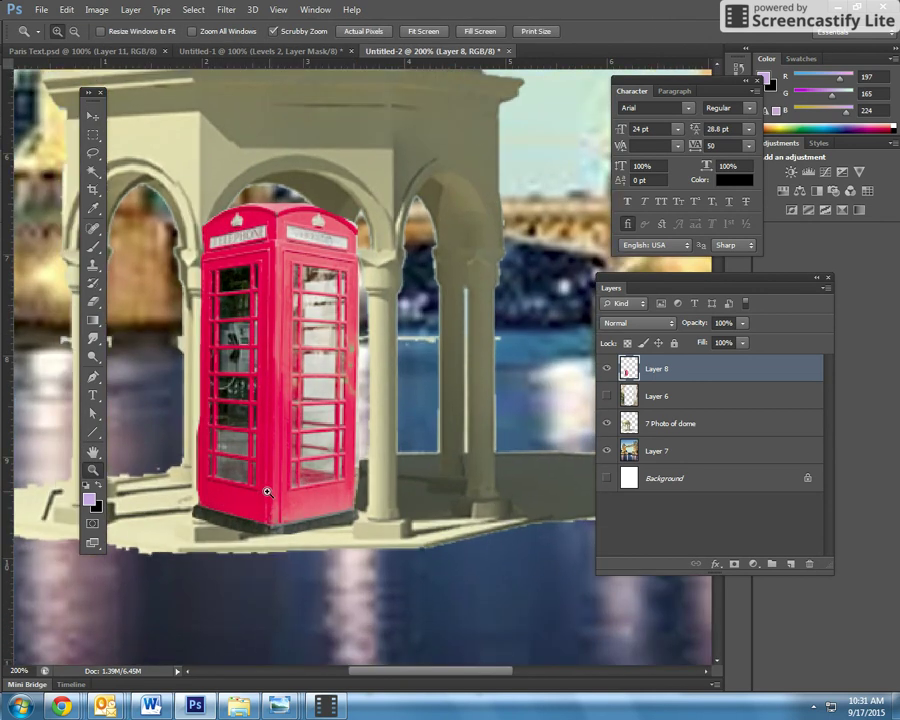
{"action": "left_click", "coordinate": [232, 430], "text": "alt"}
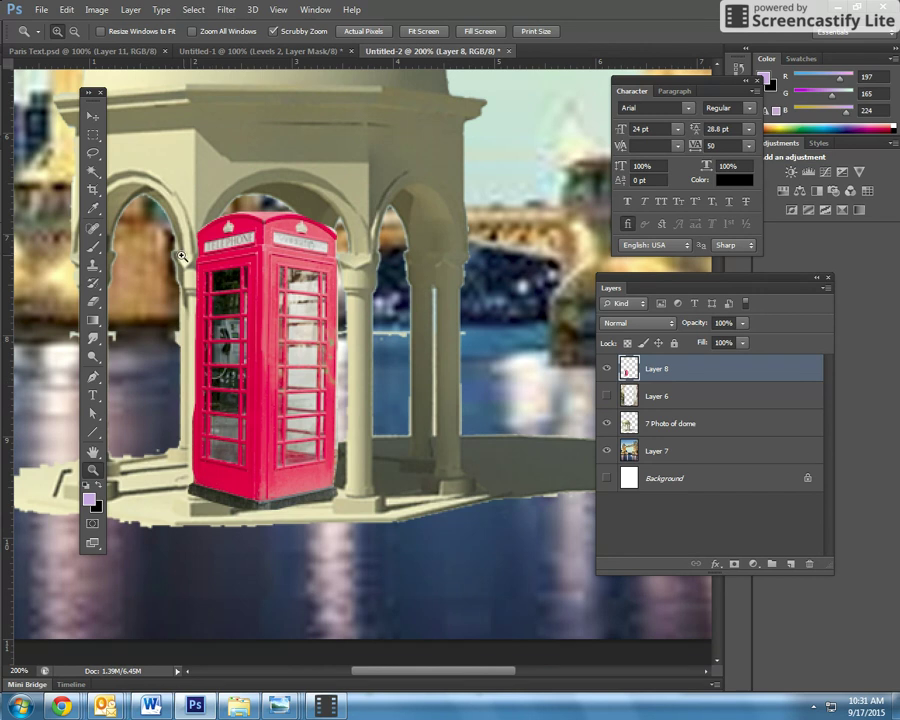
{"action": "left_click", "coordinate": [607, 368]}
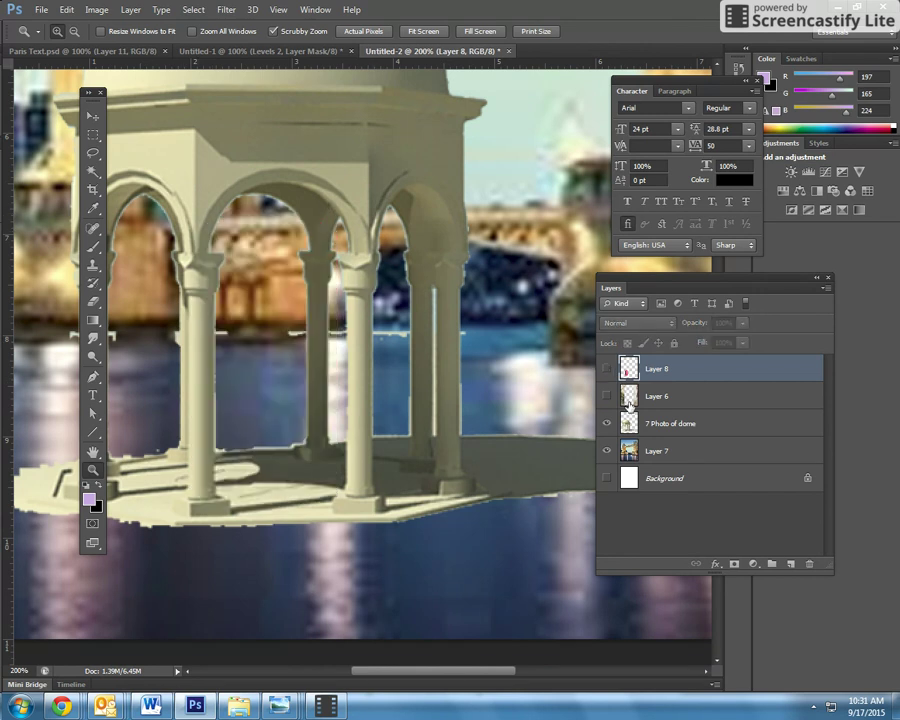
{"action": "left_click", "coordinate": [93, 153]}
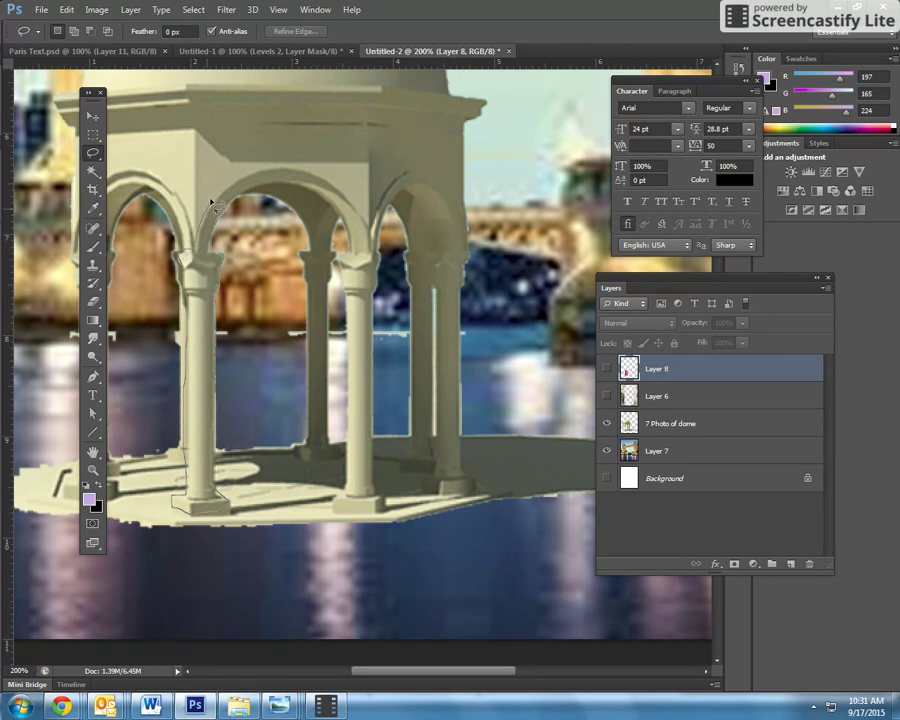
{"action": "left_click_drag", "start_coordinate": [216, 200], "coordinate": [214, 202]}
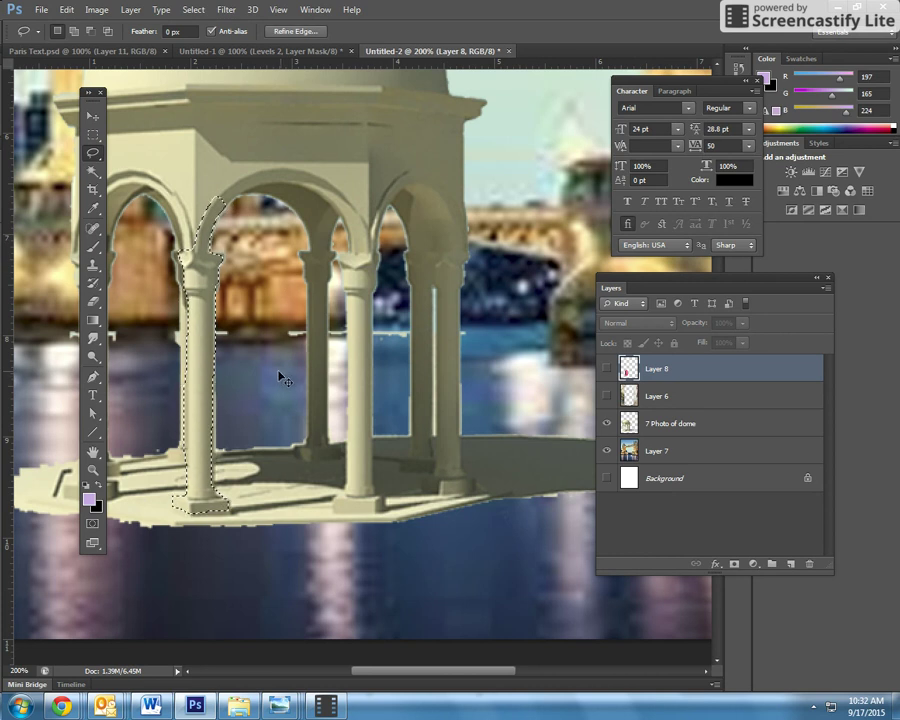
Cut the selected column from the 7 Photo of dome layer, paste it as a new layer and move it aside to the right.
{"action": "left_click", "coordinate": [652, 423]}
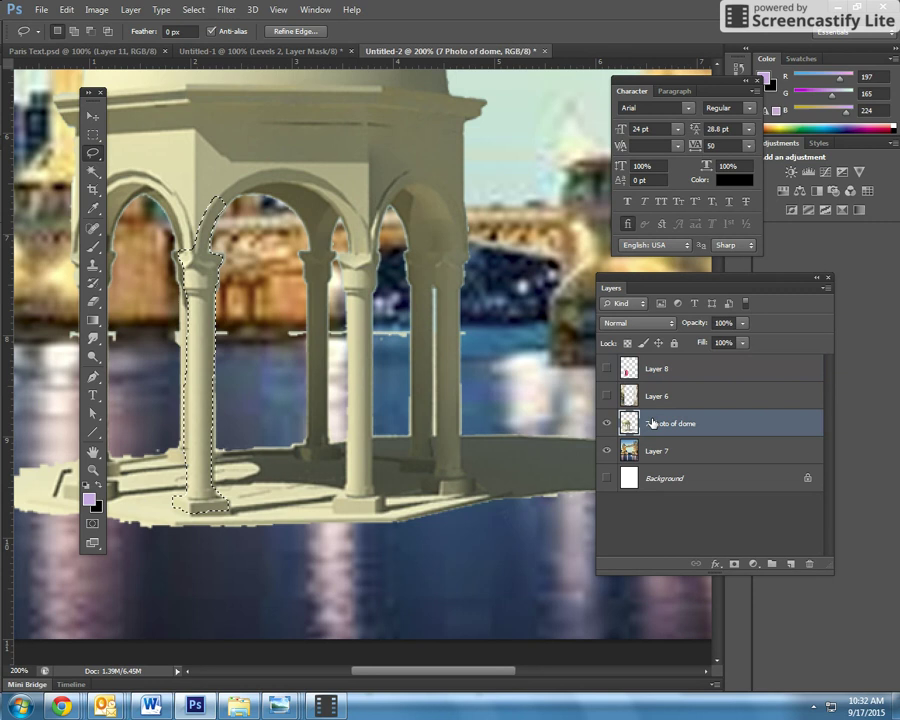
{"action": "key", "text": "ctrl+x"}
{"action": "key", "text": "ctrl+v"}
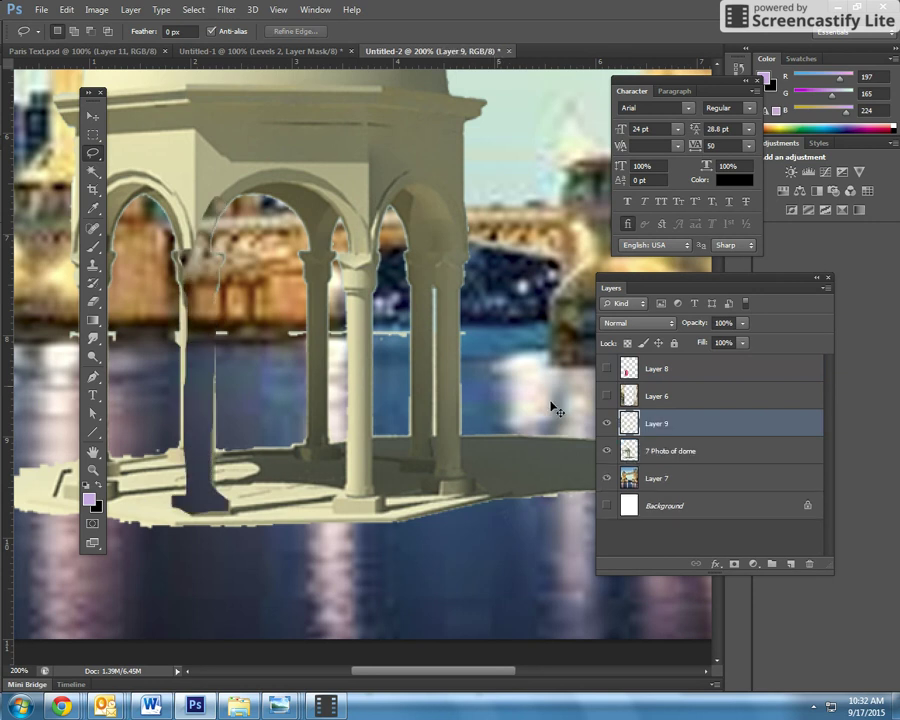
{"action": "left_click", "coordinate": [93, 116]}
{"action": "left_click_drag", "start_coordinate": [352, 360], "coordinate": [537, 311]}
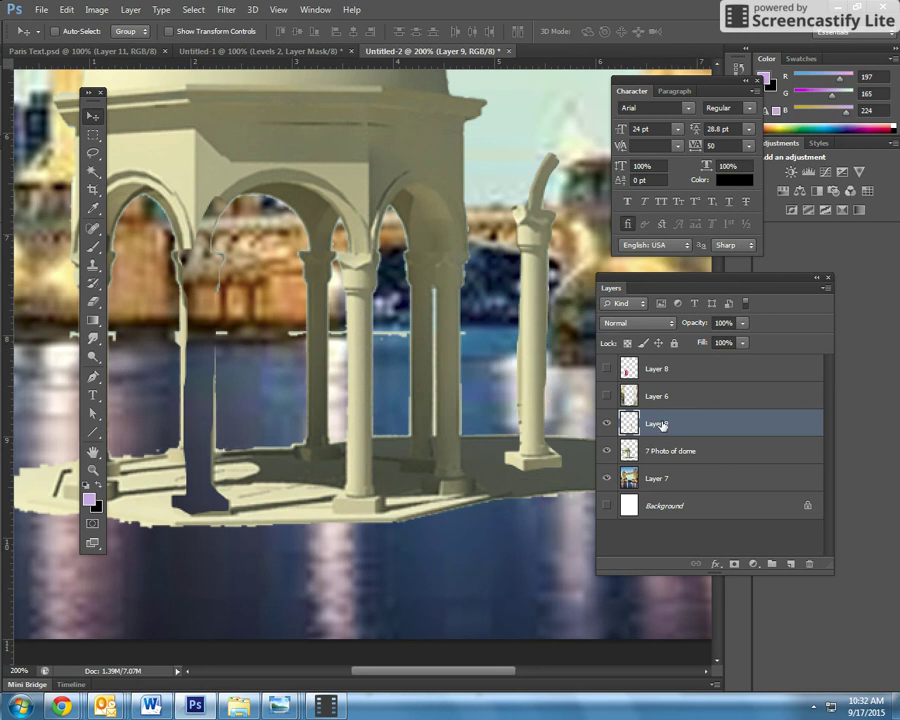
Show the booth on Layer 8 again and place the column's Layer 9 above it in the layer stack.
{"action": "left_click", "coordinate": [606, 369]}
{"action": "left_click", "coordinate": [650, 370]}
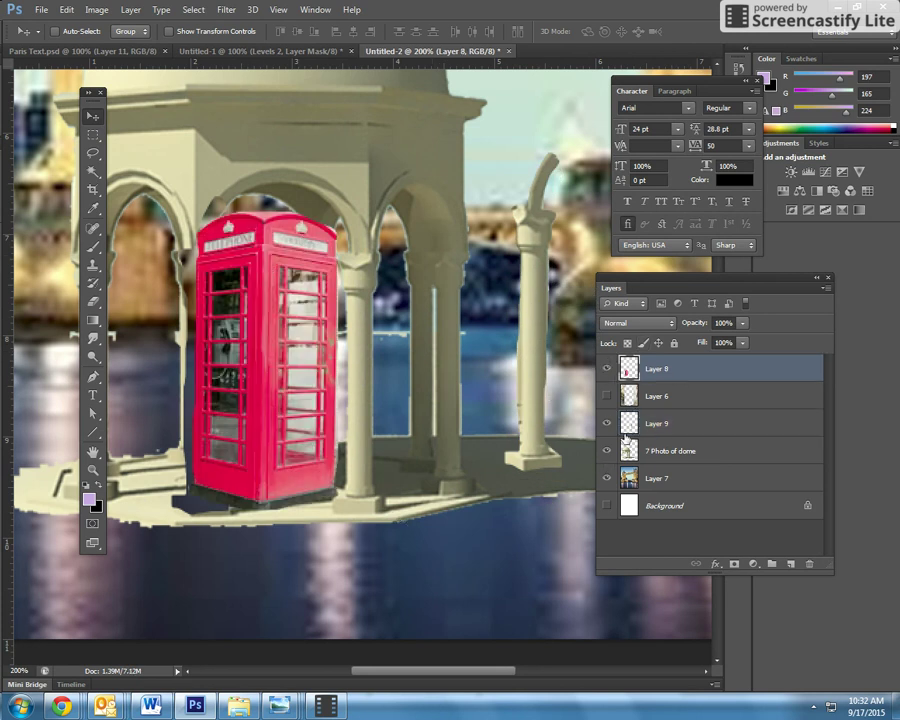
{"action": "left_click_drag", "start_coordinate": [640, 424], "coordinate": [665, 366]}
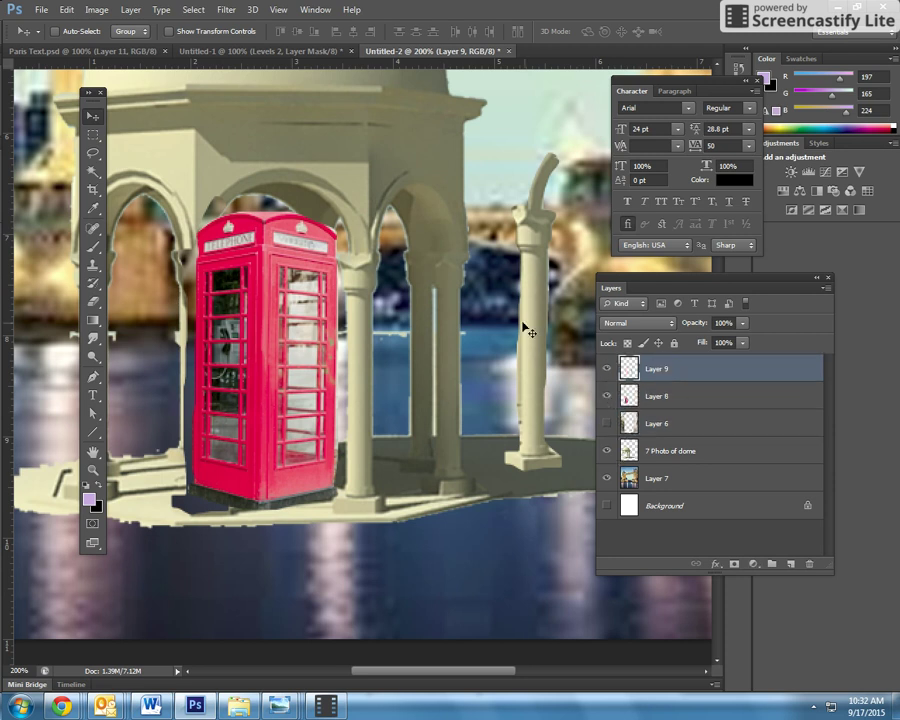
Move the cut column back to its original place in front of the booth and nudge it into exact alignment.
{"action": "left_click_drag", "start_coordinate": [524, 327], "coordinate": [192, 380]}
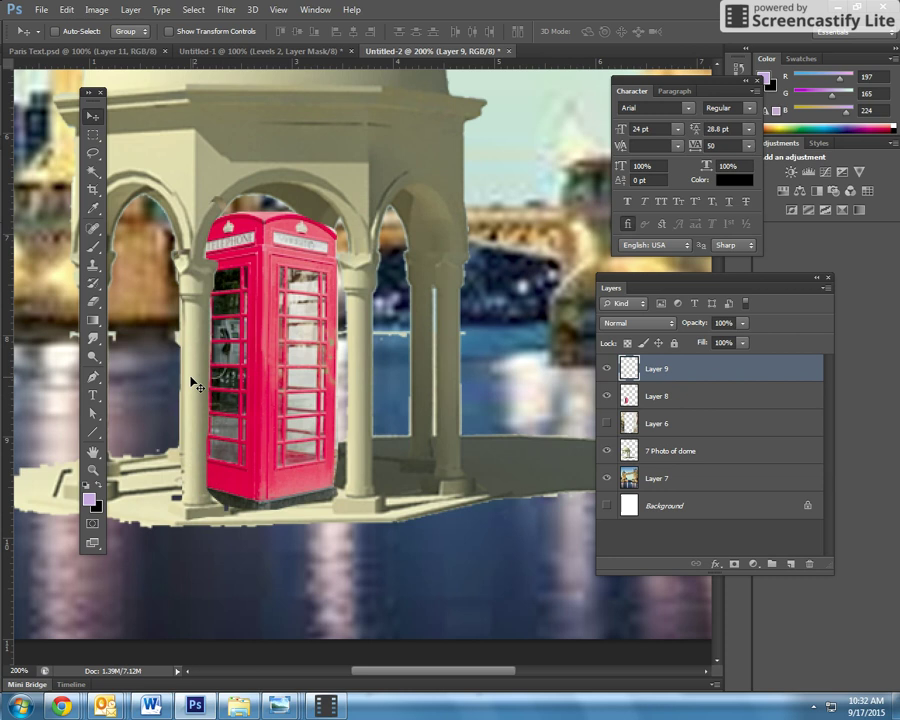
{"action": "key", "text": "Up"}
{"action": "key", "text": "Up"}
{"action": "key", "text": "Up"}
{"action": "key", "text": "Right"}
{"action": "key", "text": "Right"}
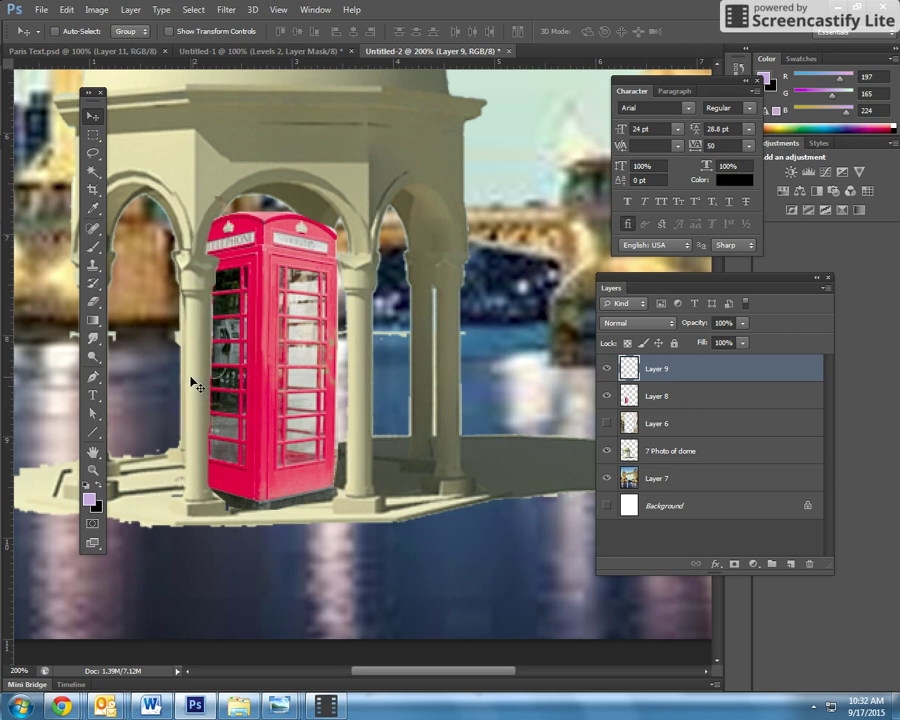
{"action": "key", "text": "Up"}
{"action": "key", "text": "Right"}
{"action": "key", "text": "Right"}
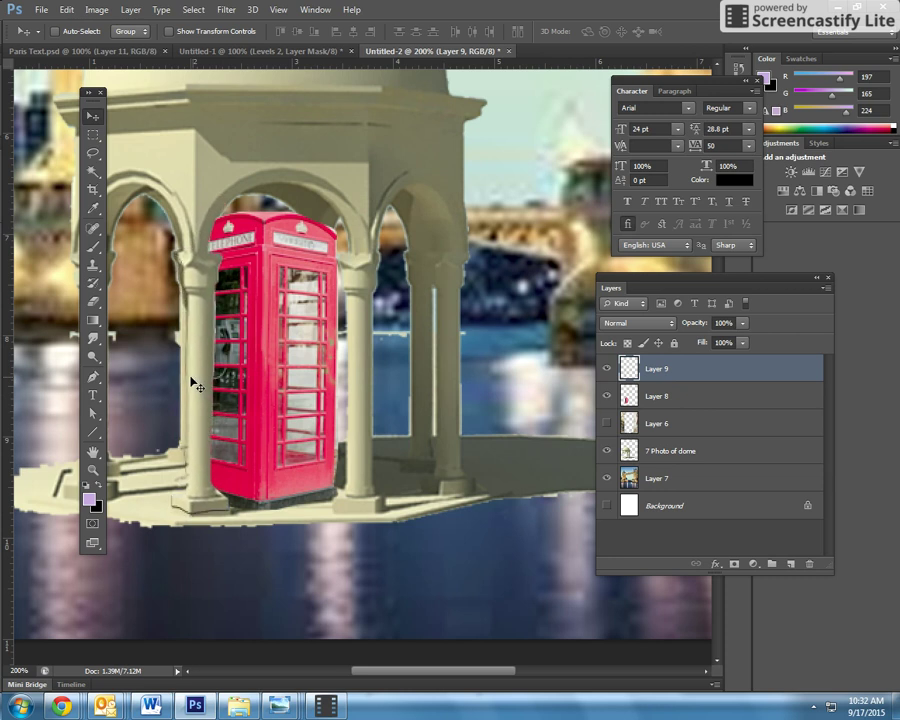
{"action": "key", "text": "Down"}
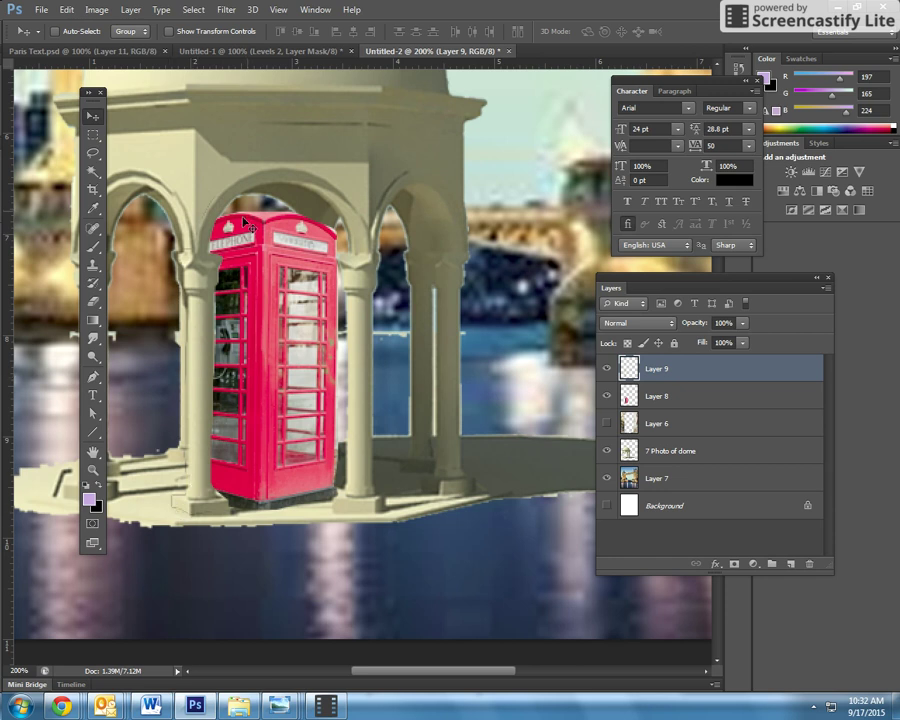
{"action": "key", "text": "Left"}
{"action": "key", "text": "Right"}
{"action": "scroll", "coordinate": [501, 286], "scroll_direction": "down", "scroll_amount": 2}
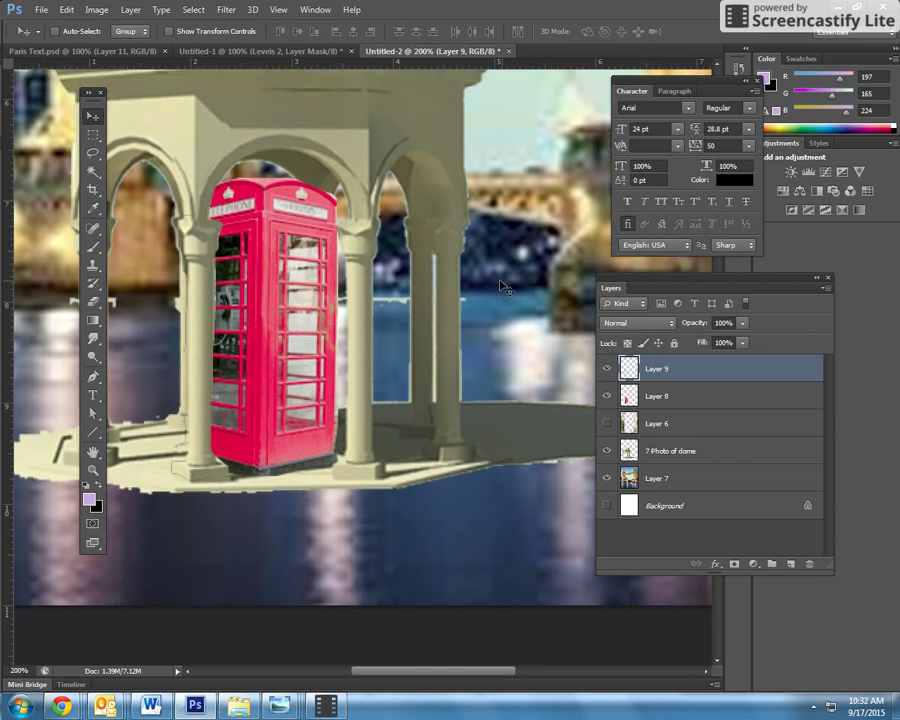
{"action": "scroll", "coordinate": [500, 281], "scroll_direction": "up", "scroll_amount": 2}
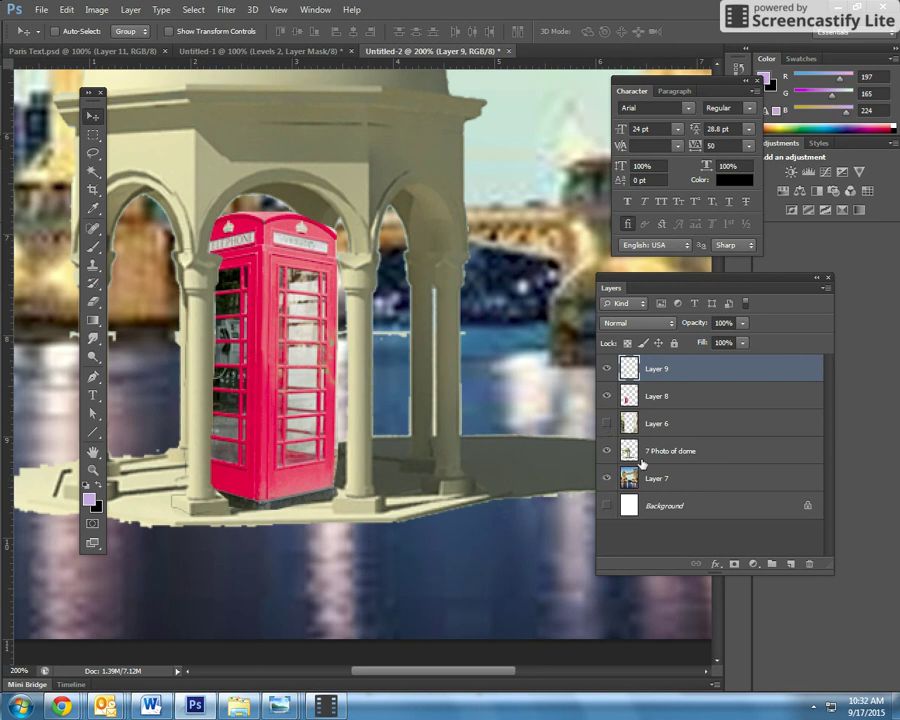
Delete the hidden Layer 6 and merge all visible layers into one, leaving the hidden Background separate.
{"action": "left_click", "coordinate": [668, 424]}
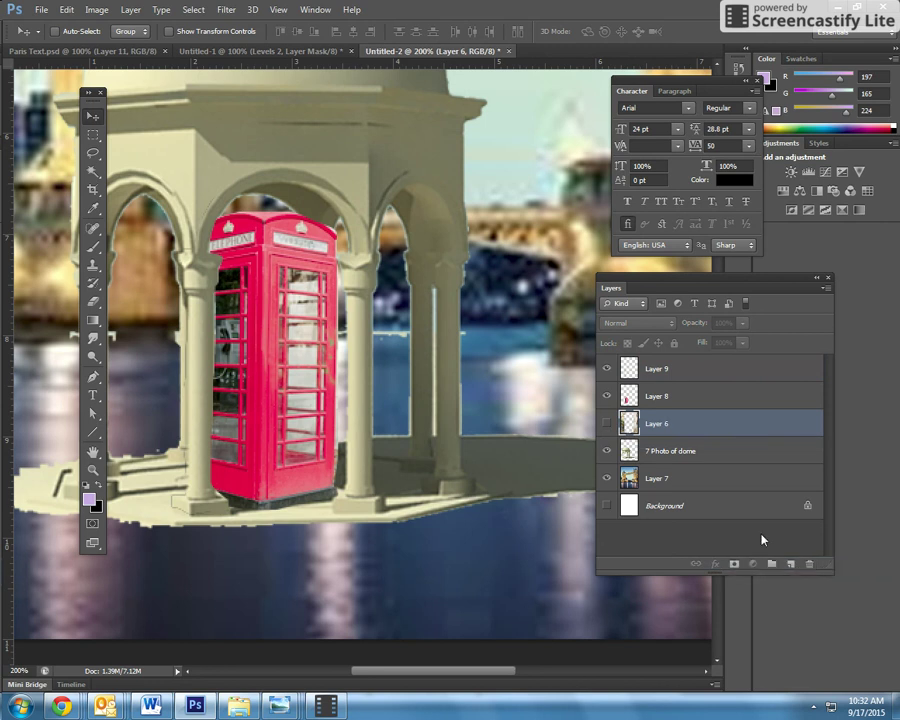
{"action": "left_click_drag", "start_coordinate": [680, 425], "coordinate": [808, 564]}
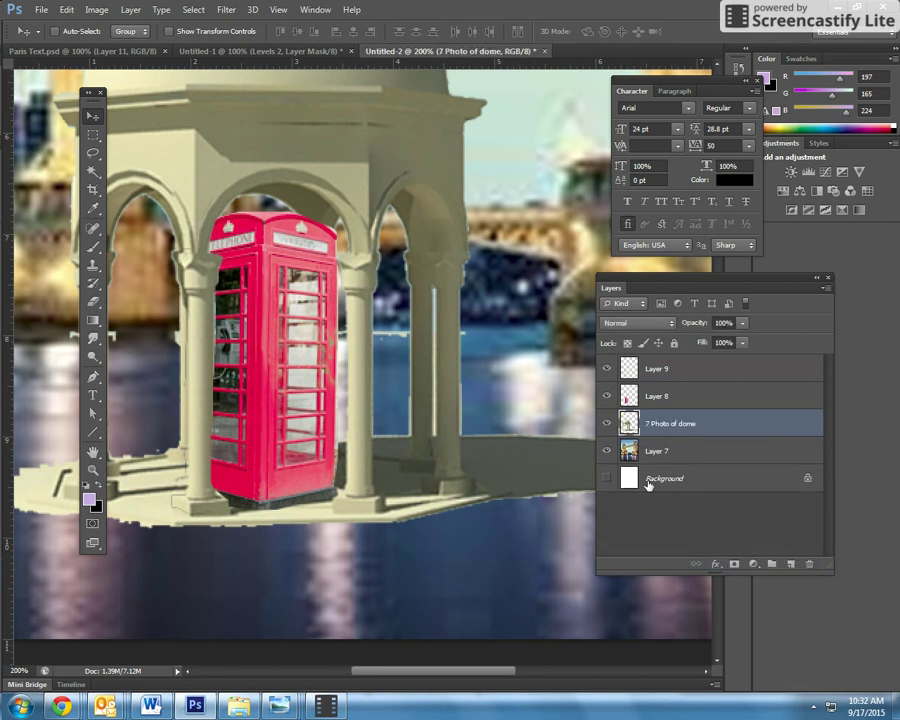
{"action": "left_click", "coordinate": [822, 289]}
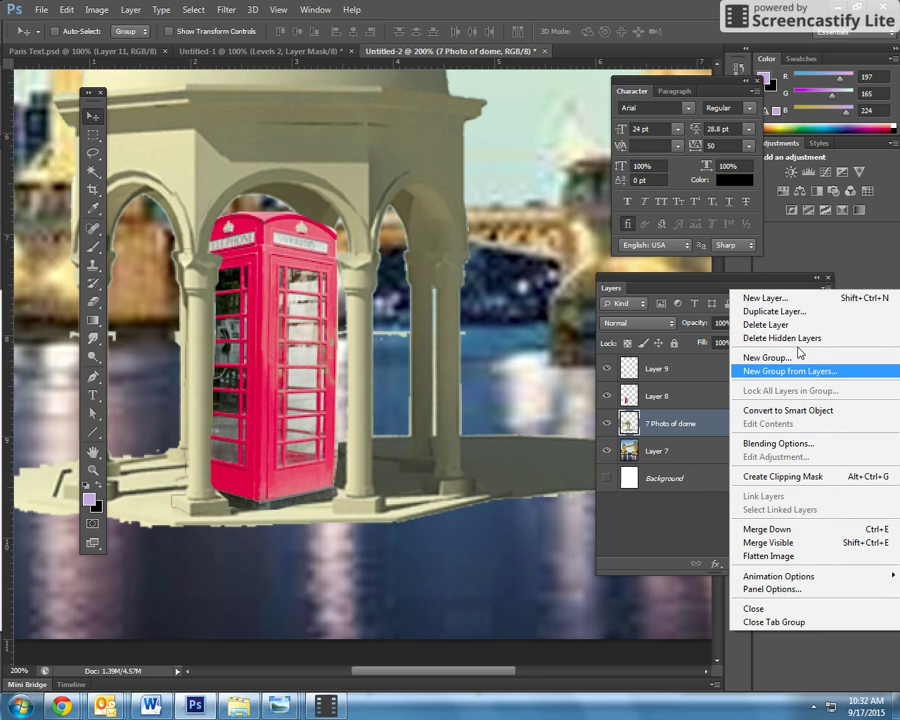
{"action": "left_click", "coordinate": [757, 545]}
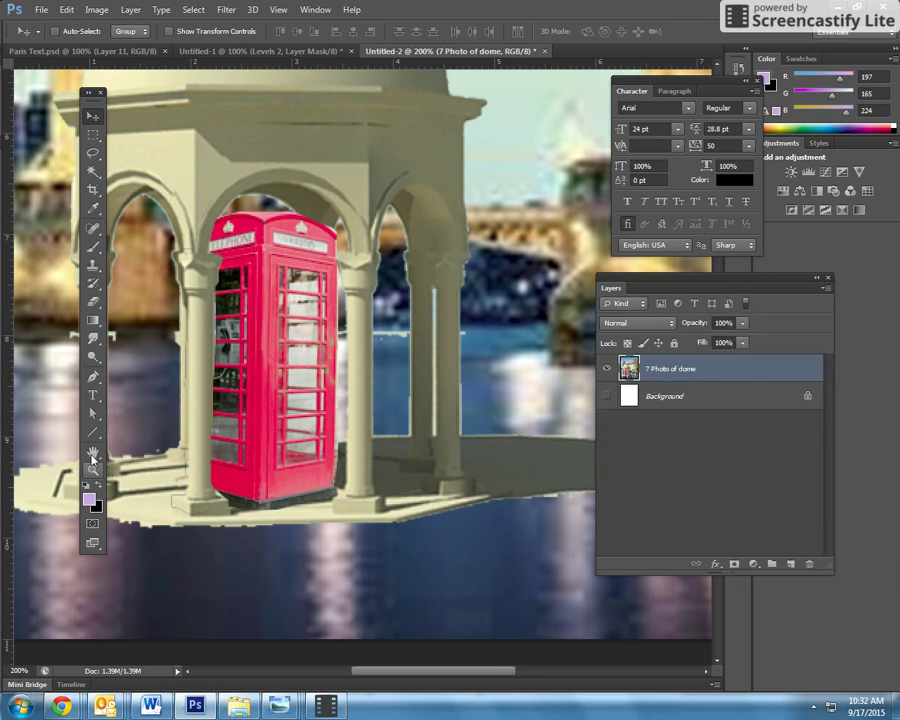
Lasso the water gap between the front-right column and the back columns, including its pale fringe and the strip of platform below.
{"action": "key", "text": "h"}
{"action": "left_click_drag", "start_coordinate": [340, 452], "coordinate": [271, 459]}
{"action": "key", "text": "z"}
{"action": "left_click", "coordinate": [311, 440]}
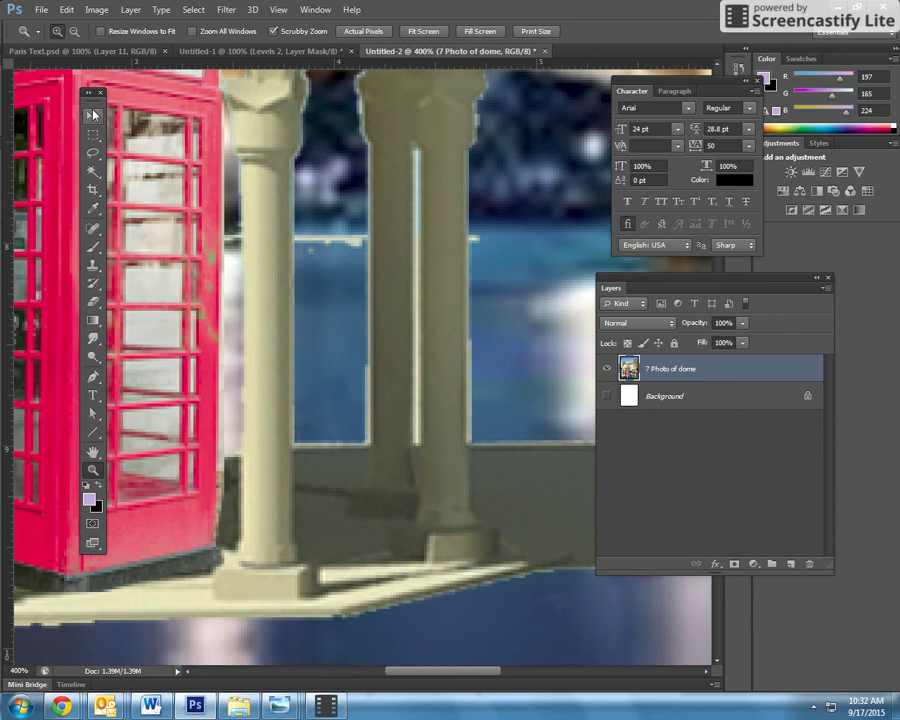
{"action": "key", "text": "l"}
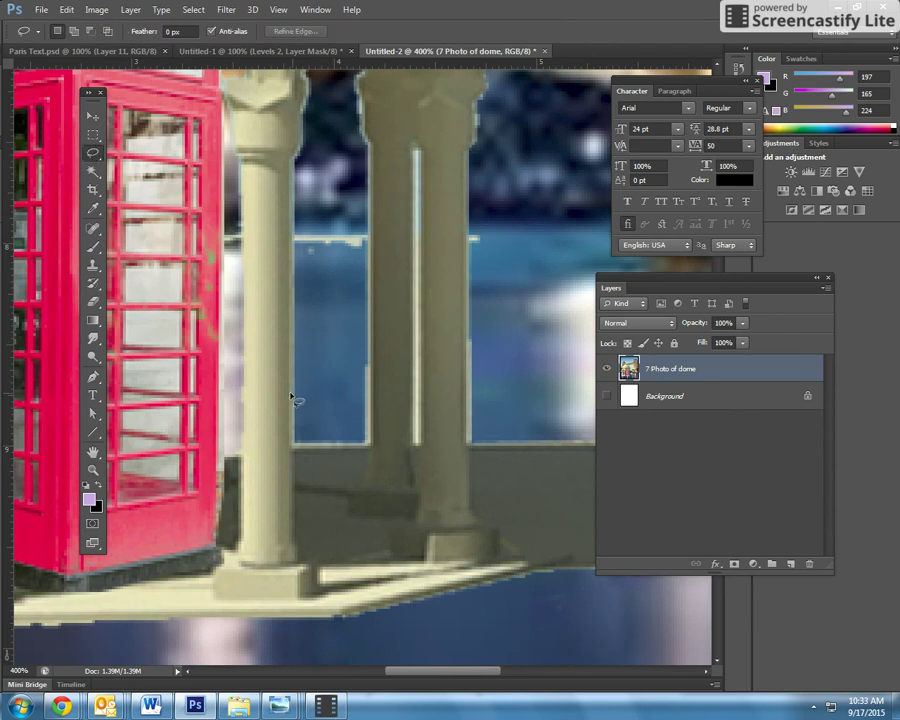
{"action": "mouse_move", "coordinate": [292, 478]}
{"action": "left_mouse_down"}
{"action": "mouse_move", "coordinate": [372, 496]}
{"action": "mouse_move", "coordinate": [374, 169]}
{"action": "mouse_move", "coordinate": [360, 148]}
{"action": "mouse_move", "coordinate": [313, 150]}
{"action": "mouse_move", "coordinate": [292, 162]}
{"action": "mouse_move", "coordinate": [293, 455]}
{"action": "left_mouse_up"}
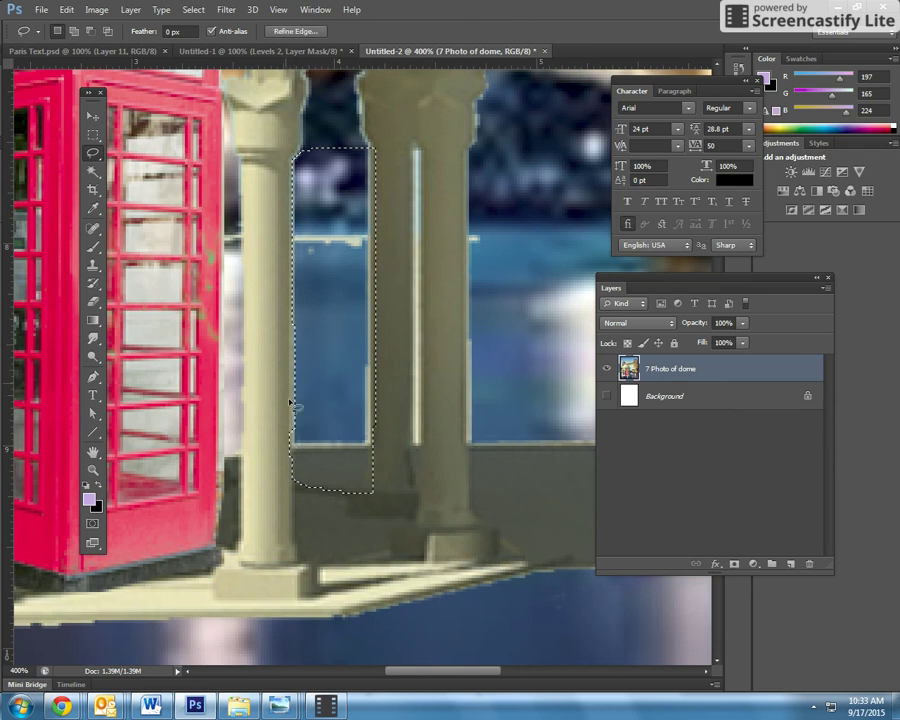
Clone blue water over the pale fringe lines and platform strip inside the selection, using a 19 px Clone Stamp brush.
{"action": "left_click", "coordinate": [93, 265]}
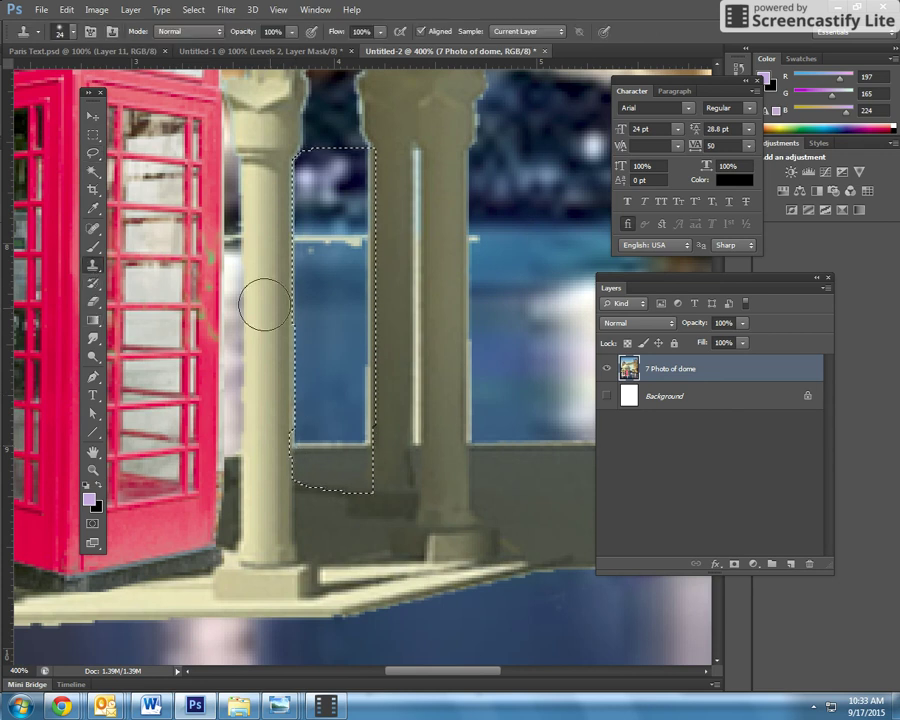
{"action": "left_click", "coordinate": [60, 34]}
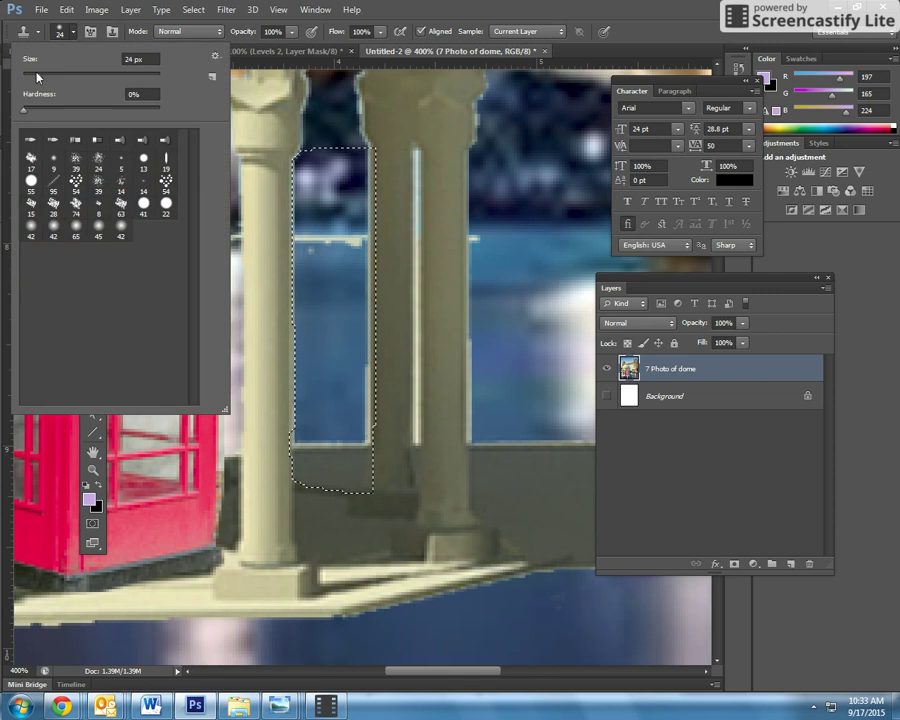
{"action": "left_click", "coordinate": [319, 411], "text": "alt"}
{"action": "left_click", "coordinate": [301, 454]}
{"action": "mouse_move", "coordinate": [300, 455]}
{"action": "left_mouse_down"}
{"action": "mouse_move", "coordinate": [299, 480]}
{"action": "mouse_move", "coordinate": [309, 480]}
{"action": "left_mouse_up"}
{"action": "left_click", "coordinate": [323, 412], "text": "alt"}
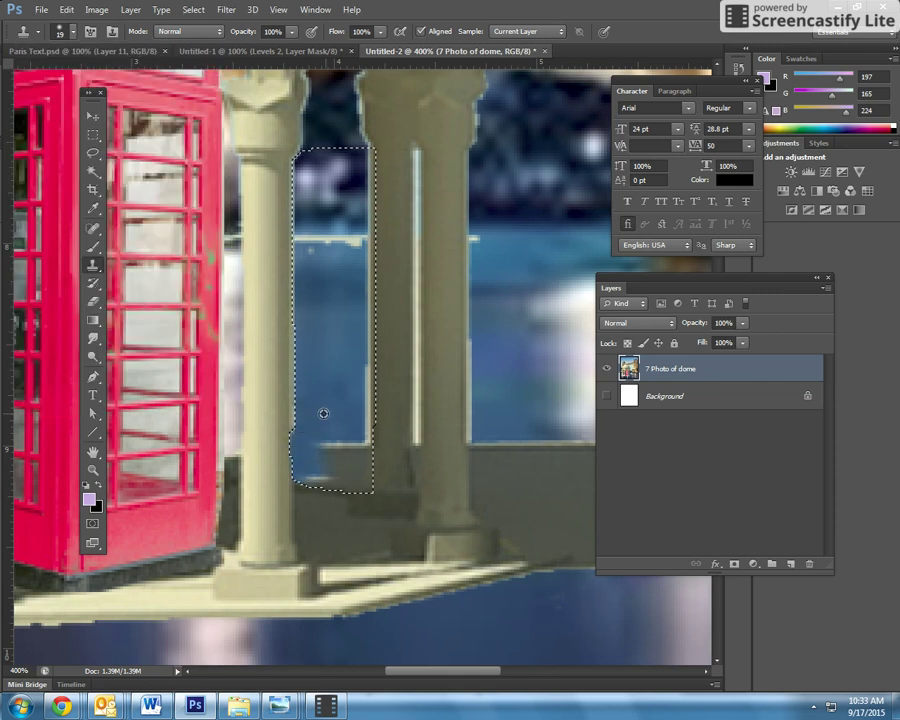
{"action": "mouse_move", "coordinate": [321, 434]}
{"action": "left_mouse_down"}
{"action": "mouse_move", "coordinate": [327, 448]}
{"action": "mouse_move", "coordinate": [347, 452]}
{"action": "mouse_move", "coordinate": [360, 346]}
{"action": "mouse_move", "coordinate": [362, 434]}
{"action": "mouse_move", "coordinate": [358, 458]}
{"action": "mouse_move", "coordinate": [352, 453]}
{"action": "mouse_move", "coordinate": [360, 478]}
{"action": "mouse_move", "coordinate": [322, 452]}
{"action": "mouse_move", "coordinate": [310, 477]}
{"action": "mouse_move", "coordinate": [340, 485]}
{"action": "mouse_move", "coordinate": [325, 287]}
{"action": "mouse_move", "coordinate": [303, 235]}
{"action": "mouse_move", "coordinate": [335, 283]}
{"action": "mouse_move", "coordinate": [340, 241]}
{"action": "mouse_move", "coordinate": [358, 245]}
{"action": "mouse_move", "coordinate": [367, 338]}
{"action": "mouse_move", "coordinate": [335, 177]}
{"action": "mouse_move", "coordinate": [354, 173]}
{"action": "mouse_move", "coordinate": [366, 203]}
{"action": "mouse_move", "coordinate": [364, 167]}
{"action": "left_mouse_up"}
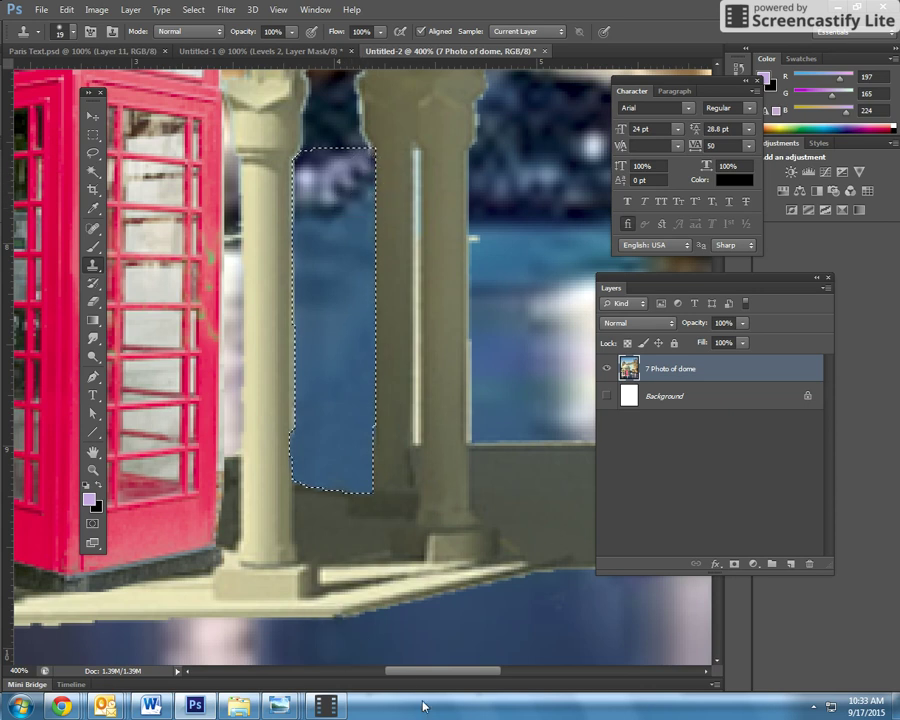
Clear the selection and lasso the grey platform extending right of the pavilion's rightmost column, with a margin of surrounding water.
{"action": "left_click_drag", "start_coordinate": [408, 669], "coordinate": [458, 671]}
{"action": "key", "text": "ctrl+d"}
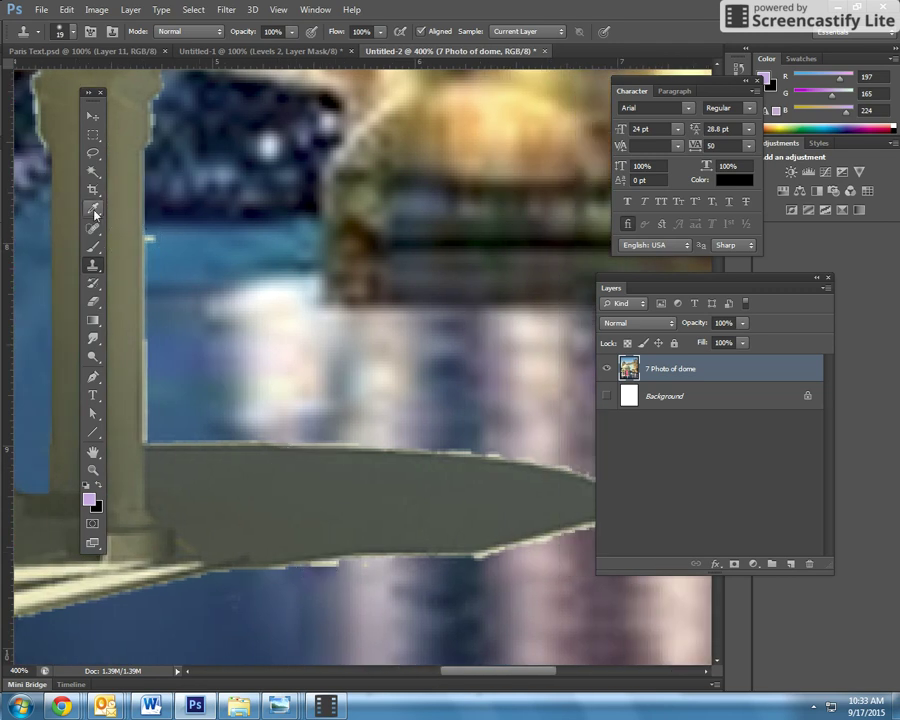
{"action": "key", "text": "l"}
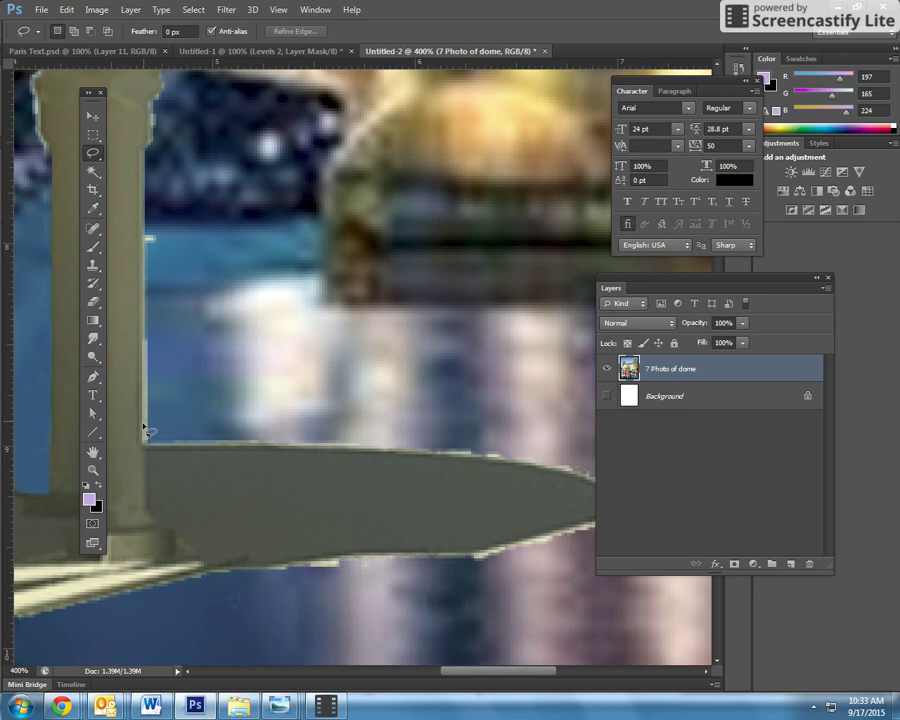
{"action": "mouse_move", "coordinate": [145, 445]}
{"action": "left_mouse_down"}
{"action": "mouse_move", "coordinate": [150, 516]}
{"action": "mouse_move", "coordinate": [176, 540]}
{"action": "mouse_move", "coordinate": [177, 559]}
{"action": "mouse_move", "coordinate": [196, 566]}
{"action": "mouse_move", "coordinate": [201, 586]}
{"action": "mouse_move", "coordinate": [225, 598]}
{"action": "mouse_move", "coordinate": [382, 611]}
{"action": "mouse_move", "coordinate": [629, 577]}
{"action": "mouse_move", "coordinate": [582, 390]}
{"action": "mouse_move", "coordinate": [458, 365]}
{"action": "mouse_move", "coordinate": [287, 355]}
{"action": "mouse_move", "coordinate": [222, 321]}
{"action": "mouse_move", "coordinate": [194, 291]}
{"action": "mouse_move", "coordinate": [174, 233]}
{"action": "mouse_move", "coordinate": [146, 218]}
{"action": "left_mouse_up"}
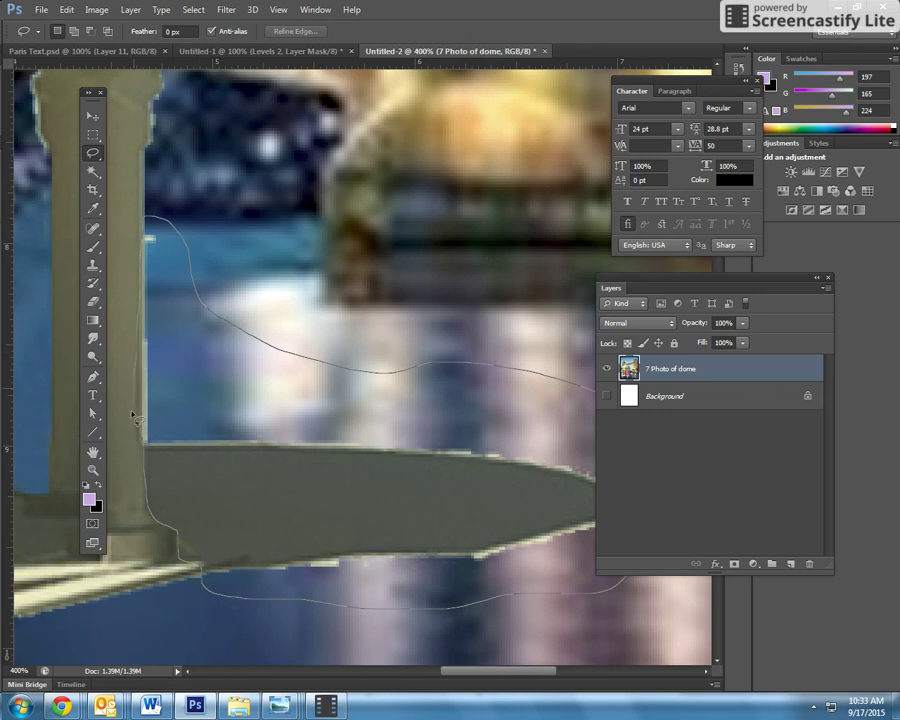
{"action": "left_click_drag", "start_coordinate": [133, 415], "coordinate": [137, 420]}
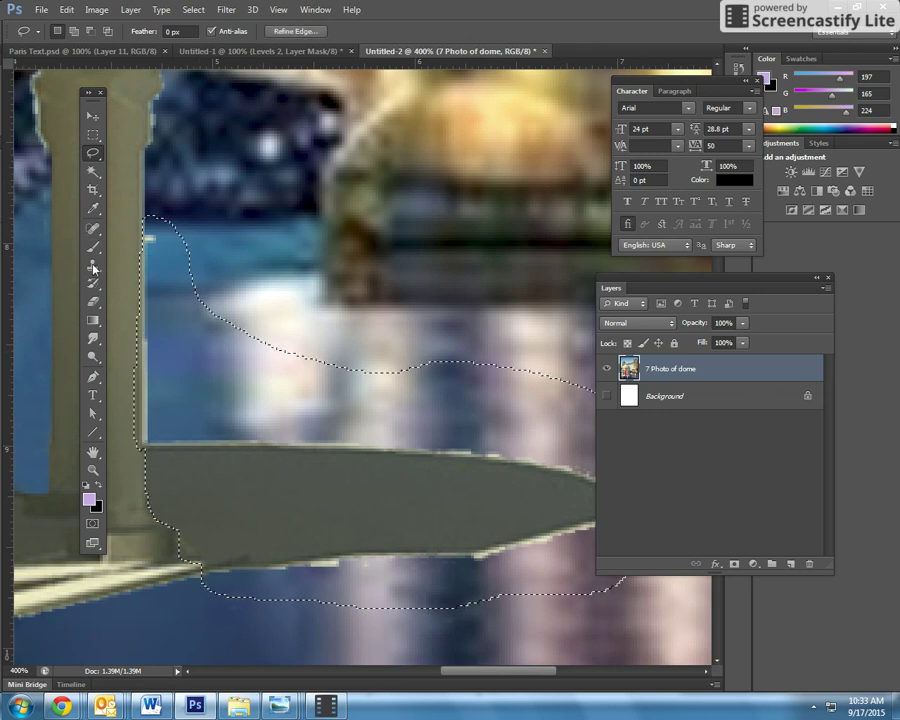
Clone blue water over the near end of the selected grey platform, beside the rightmost column's shaft and base.
{"action": "left_click", "coordinate": [93, 265]}
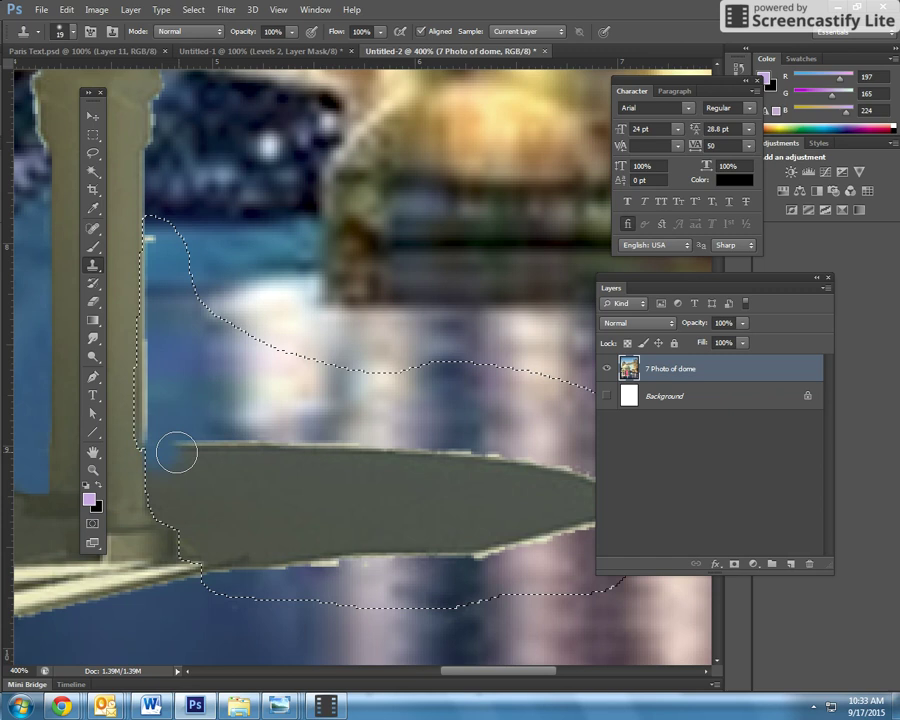
{"action": "mouse_move", "coordinate": [177, 452]}
{"action": "left_mouse_down"}
{"action": "mouse_move", "coordinate": [207, 444]}
{"action": "mouse_move", "coordinate": [189, 470]}
{"action": "left_mouse_up"}
{"action": "left_click", "coordinate": [191, 396], "text": "alt"}
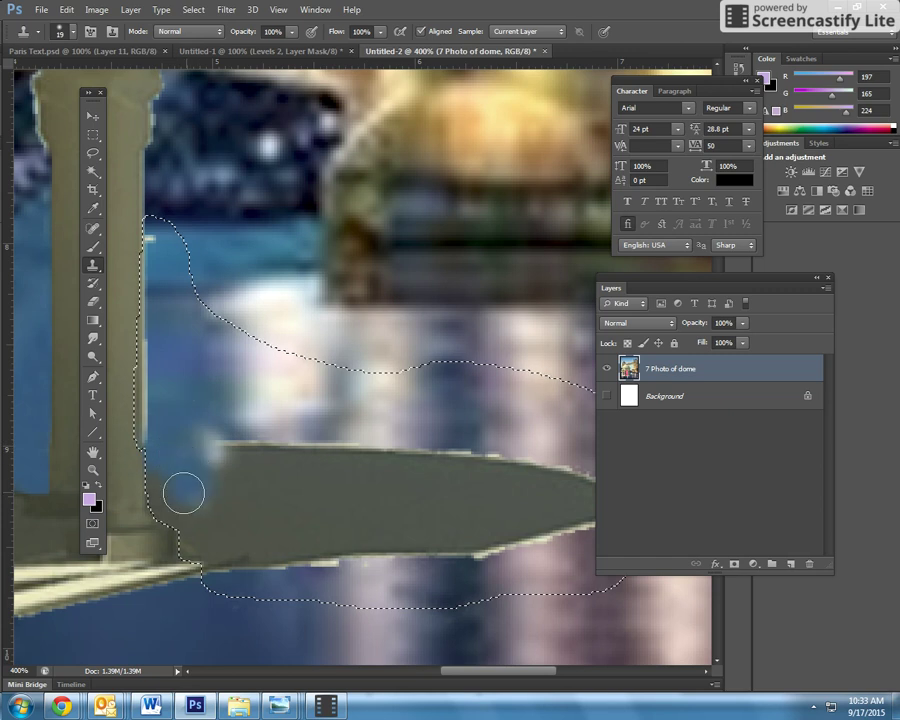
{"action": "left_click", "coordinate": [188, 632], "text": "alt"}
{"action": "left_click", "coordinate": [225, 587]}
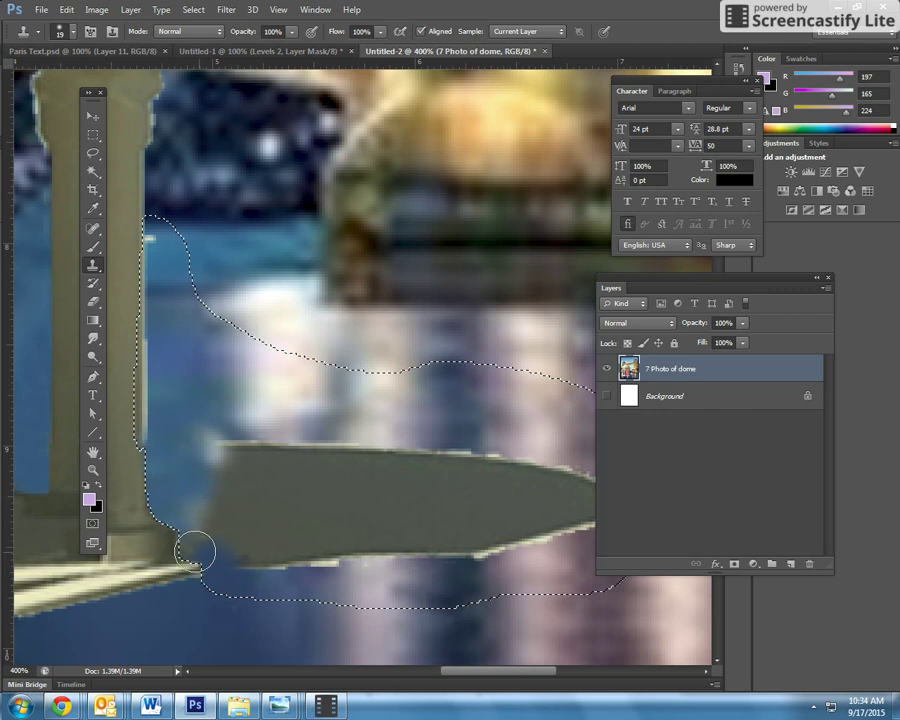
{"action": "mouse_move", "coordinate": [208, 586]}
{"action": "left_mouse_down"}
{"action": "mouse_move", "coordinate": [189, 532]}
{"action": "mouse_move", "coordinate": [199, 520]}
{"action": "left_mouse_up"}
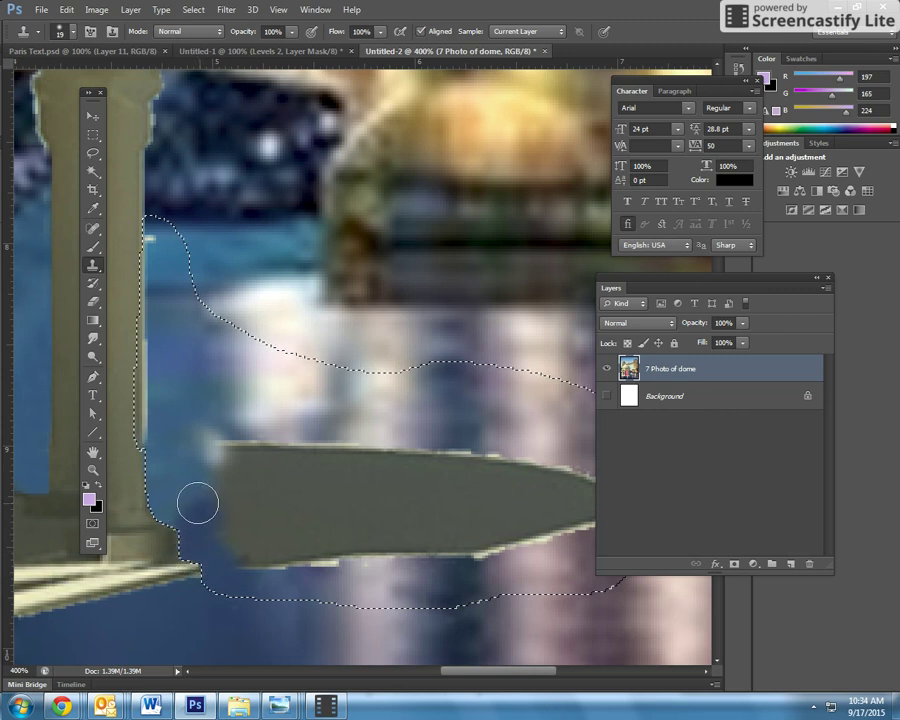
Clone the white and dark water reflections over the upper edge and middle of the selected grey platform.
{"action": "left_click", "coordinate": [265, 390], "text": "alt"}
{"action": "left_click_drag", "start_coordinate": [275, 442], "coordinate": [323, 450]}
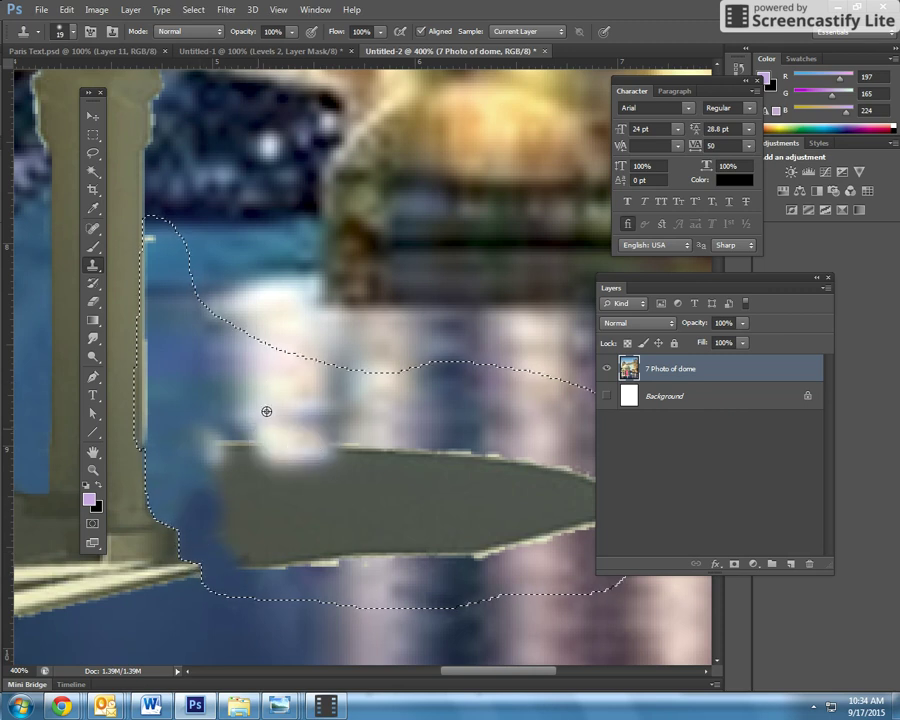
{"action": "left_click_drag", "start_coordinate": [267, 476], "coordinate": [312, 471]}
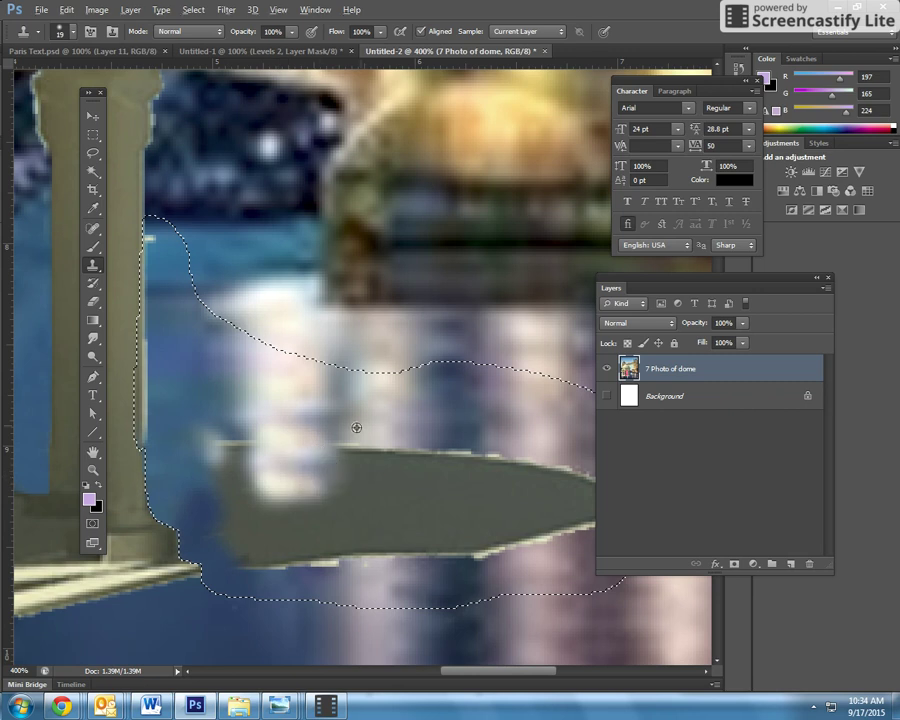
{"action": "left_click", "coordinate": [339, 477]}
{"action": "left_click", "coordinate": [365, 434], "text": "alt"}
{"action": "left_click_drag", "start_coordinate": [357, 457], "coordinate": [361, 459]}
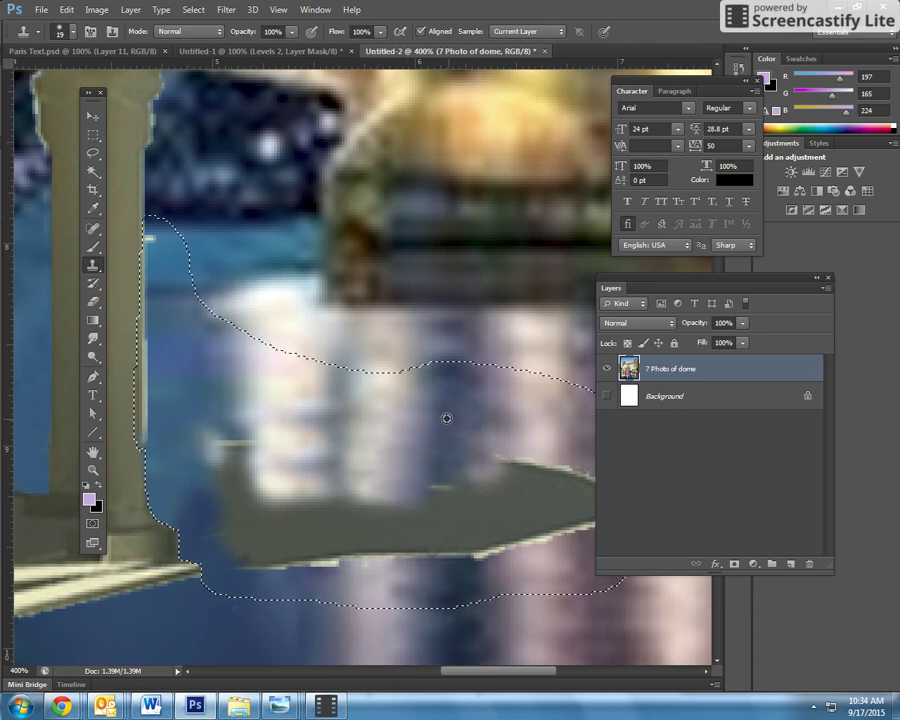
{"action": "left_click", "coordinate": [432, 583], "text": "alt"}
{"action": "left_click_drag", "start_coordinate": [433, 563], "coordinate": [439, 514]}
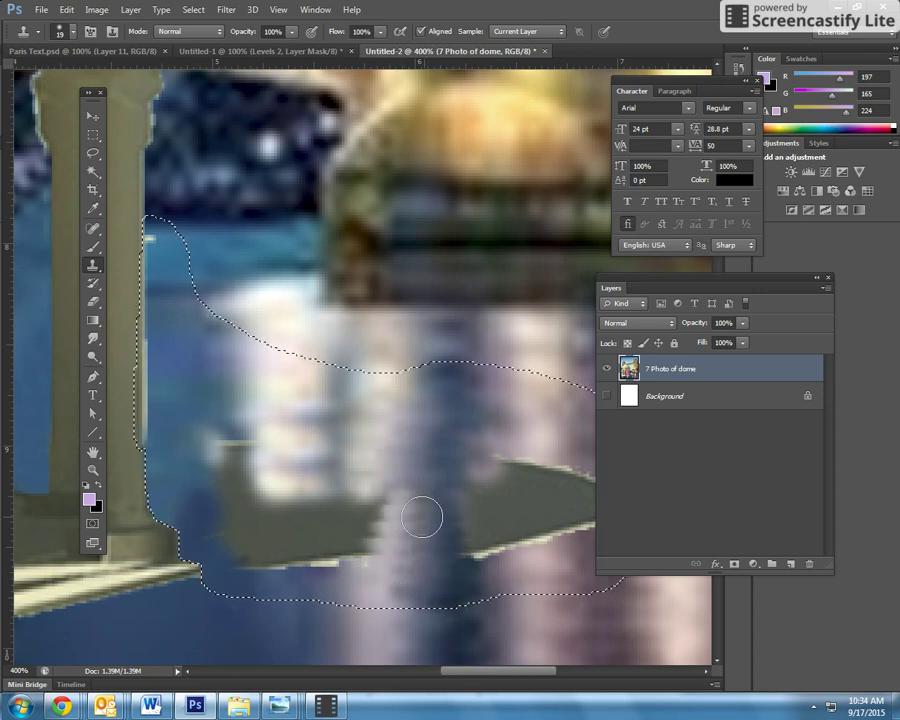
Enlarge the Clone Stamp brush to 46 px, cover the remaining grey platform with water and reflections, and deselect.
{"action": "left_click", "coordinate": [70, 31]}
{"action": "left_click_drag", "start_coordinate": [35, 76], "coordinate": [54, 77]}
{"action": "left_click", "coordinate": [307, 411], "text": "alt"}
{"action": "mouse_move", "coordinate": [311, 496]}
{"action": "left_mouse_down"}
{"action": "mouse_move", "coordinate": [331, 536]}
{"action": "mouse_move", "coordinate": [327, 504]}
{"action": "mouse_move", "coordinate": [252, 567]}
{"action": "mouse_move", "coordinate": [221, 452]}
{"action": "mouse_move", "coordinate": [255, 526]}
{"action": "mouse_move", "coordinate": [238, 636]}
{"action": "left_mouse_up"}
{"action": "left_click", "coordinate": [238, 636], "text": "alt"}
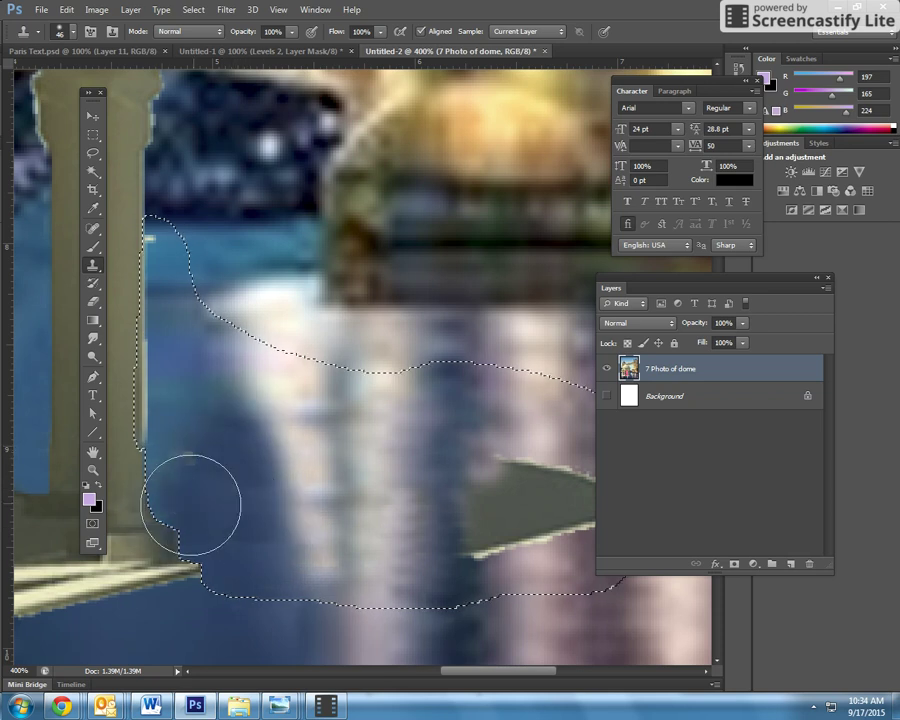
{"action": "mouse_move", "coordinate": [191, 504]}
{"action": "left_mouse_down"}
{"action": "mouse_move", "coordinate": [207, 480]}
{"action": "mouse_move", "coordinate": [193, 466]}
{"action": "mouse_move", "coordinate": [212, 456]}
{"action": "mouse_move", "coordinate": [211, 468]}
{"action": "mouse_move", "coordinate": [161, 412]}
{"action": "mouse_move", "coordinate": [150, 310]}
{"action": "mouse_move", "coordinate": [165, 257]}
{"action": "mouse_move", "coordinate": [187, 318]}
{"action": "left_mouse_up"}
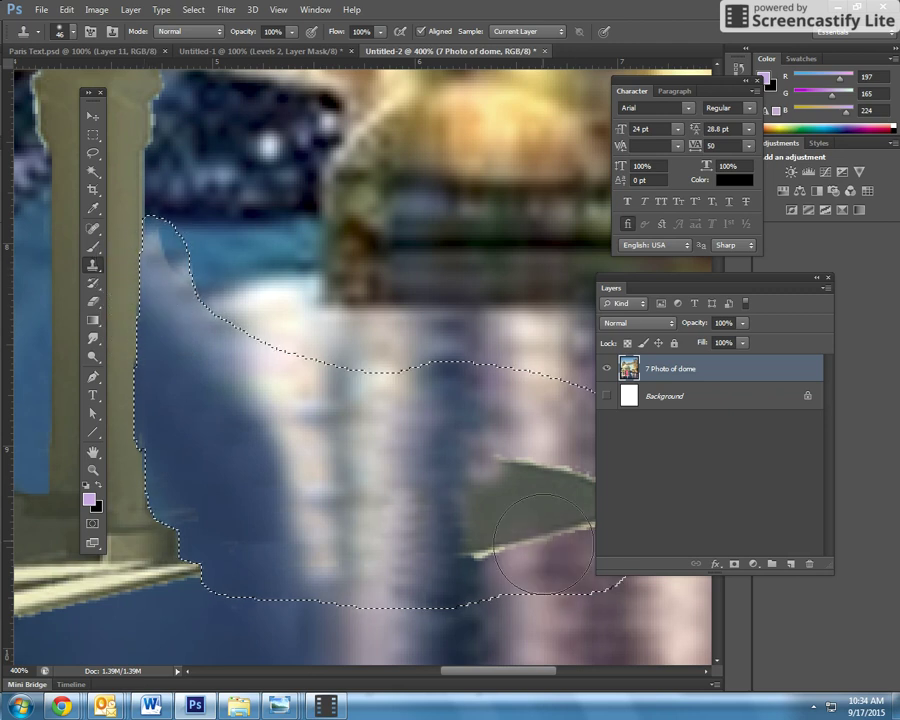
{"action": "mouse_move", "coordinate": [470, 550]}
{"action": "left_mouse_down"}
{"action": "mouse_move", "coordinate": [484, 506]}
{"action": "mouse_move", "coordinate": [494, 482]}
{"action": "mouse_move", "coordinate": [573, 492]}
{"action": "mouse_move", "coordinate": [564, 508]}
{"action": "mouse_move", "coordinate": [550, 448]}
{"action": "mouse_move", "coordinate": [537, 437]}
{"action": "mouse_move", "coordinate": [443, 464]}
{"action": "left_mouse_up"}
{"action": "left_click", "coordinate": [639, 605], "text": "alt"}
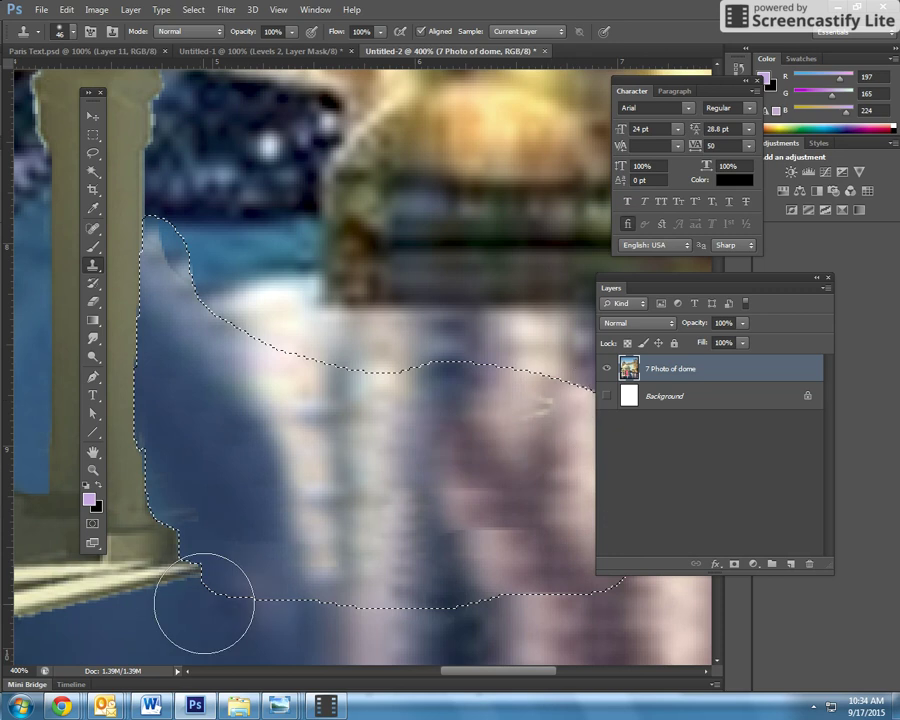
{"action": "key", "text": "ctrl+d"}
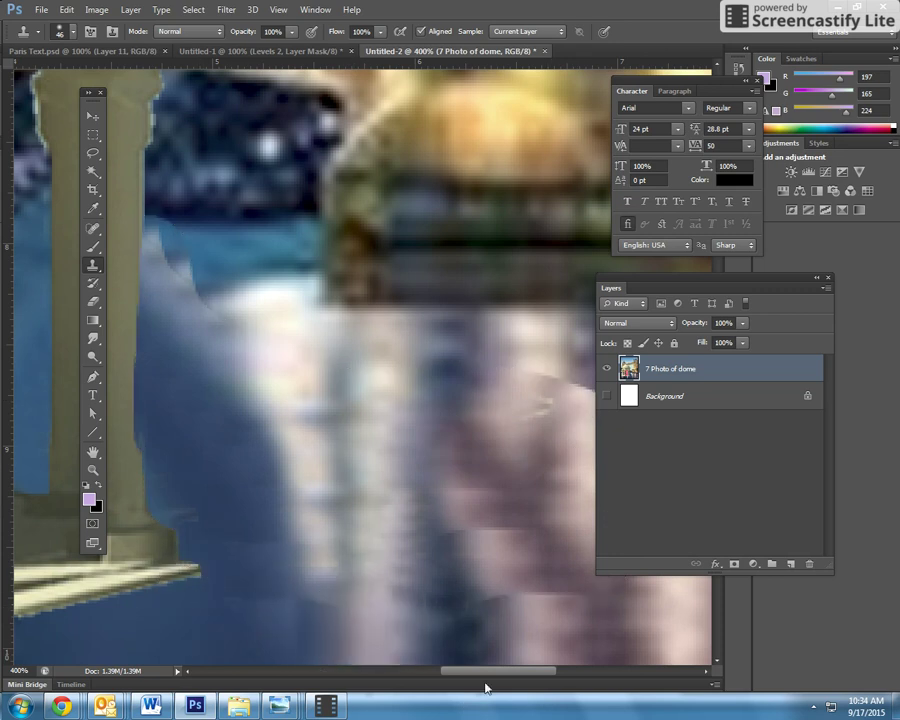
Smudge the hard edges and pale leftover specks in the cloned reflections at the removed platform's far end.
{"action": "left_click_drag", "start_coordinate": [484, 670], "coordinate": [510, 671]}
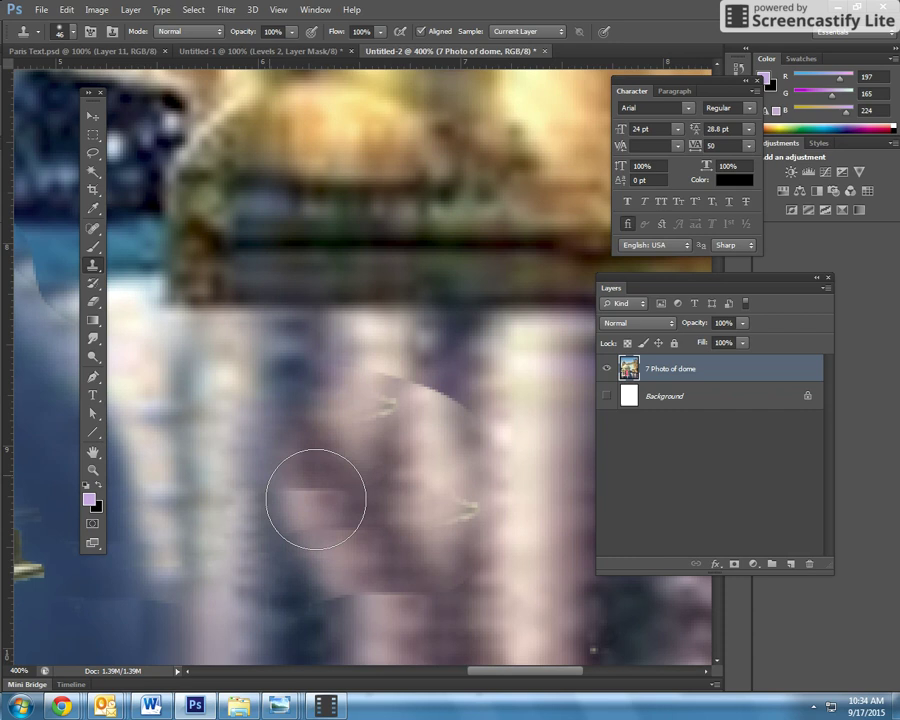
{"action": "left_click", "coordinate": [93, 340]}
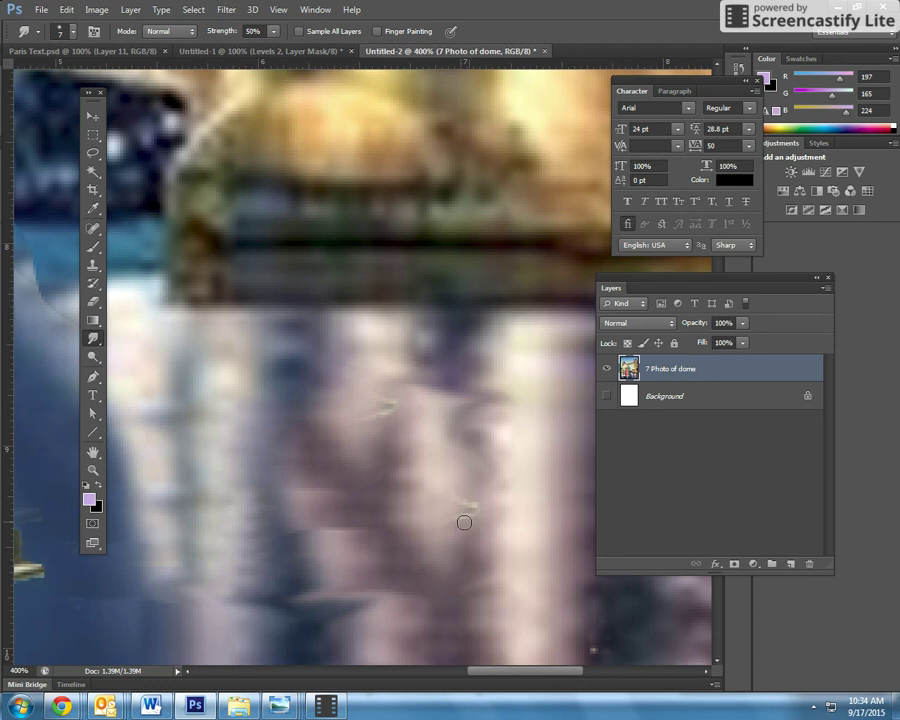
Set the Clone Stamp brush to 23 px and clone dark water over the jagged front edge of the floor beneath the phone booth.
{"action": "left_click", "coordinate": [93, 452]}
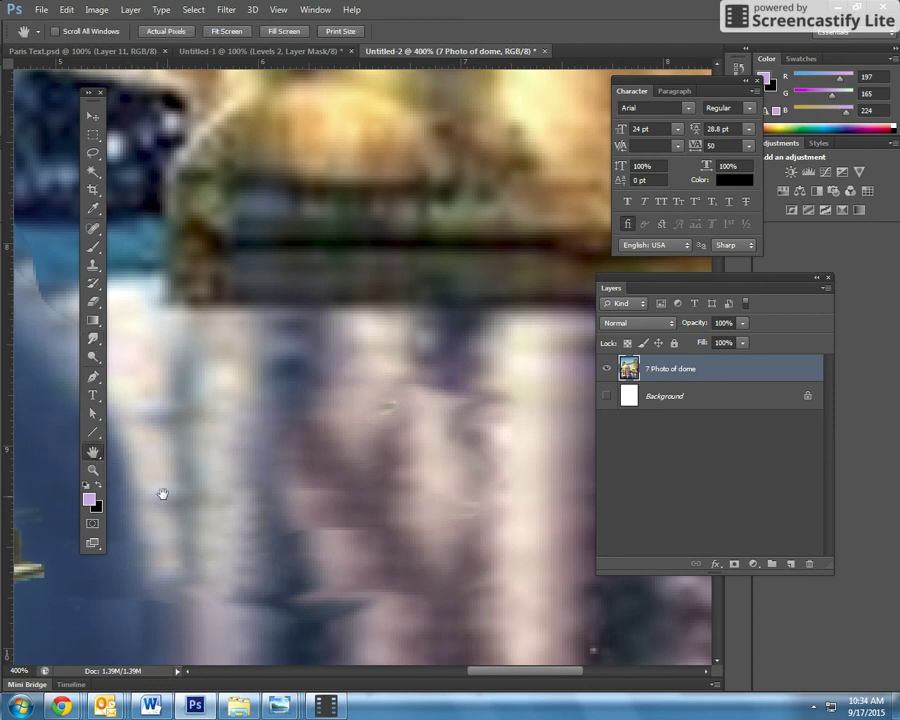
{"action": "left_click_drag", "start_coordinate": [163, 494], "coordinate": [262, 499]}
{"action": "left_click_drag", "start_coordinate": [70, 553], "coordinate": [258, 516]}
{"action": "left_click_drag", "start_coordinate": [131, 614], "coordinate": [260, 539]}
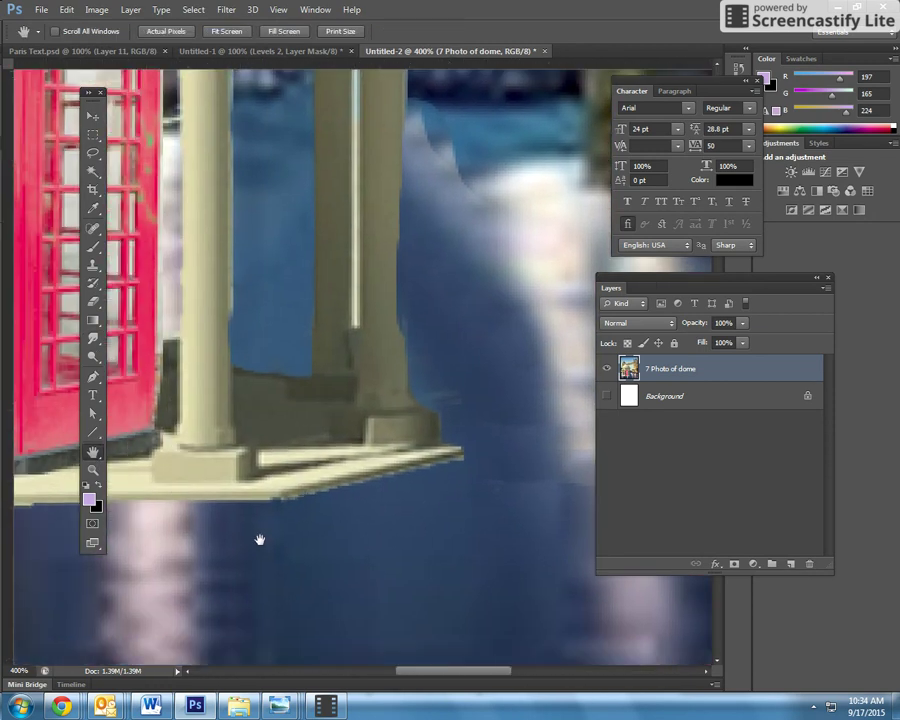
{"action": "left_click_drag", "start_coordinate": [179, 561], "coordinate": [306, 527]}
{"action": "left_click_drag", "start_coordinate": [150, 520], "coordinate": [263, 535]}
{"action": "left_click_drag", "start_coordinate": [193, 536], "coordinate": [331, 541]}
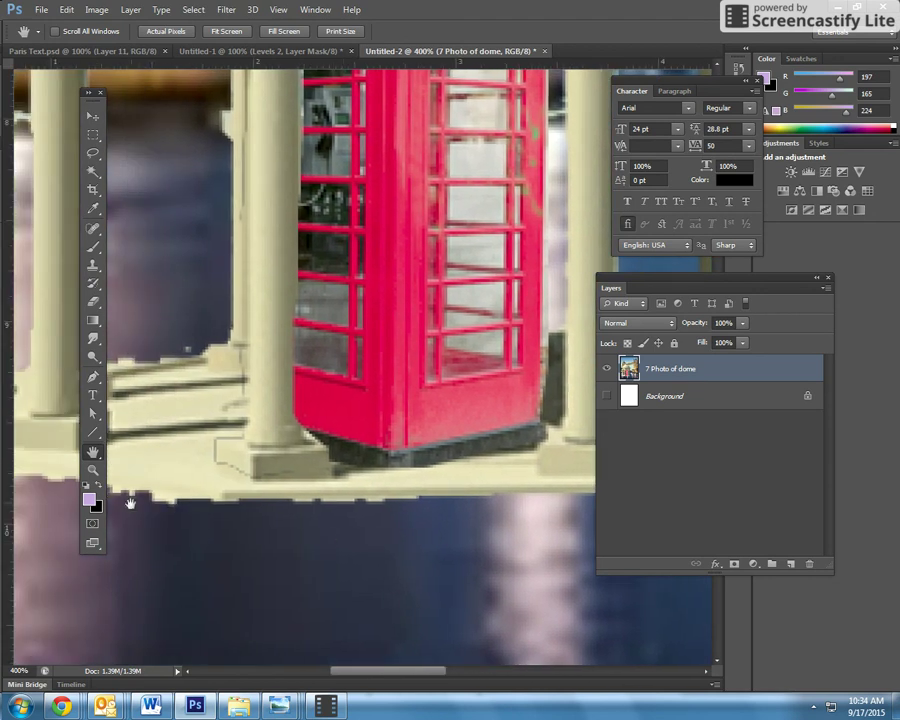
{"action": "left_click", "coordinate": [95, 268]}
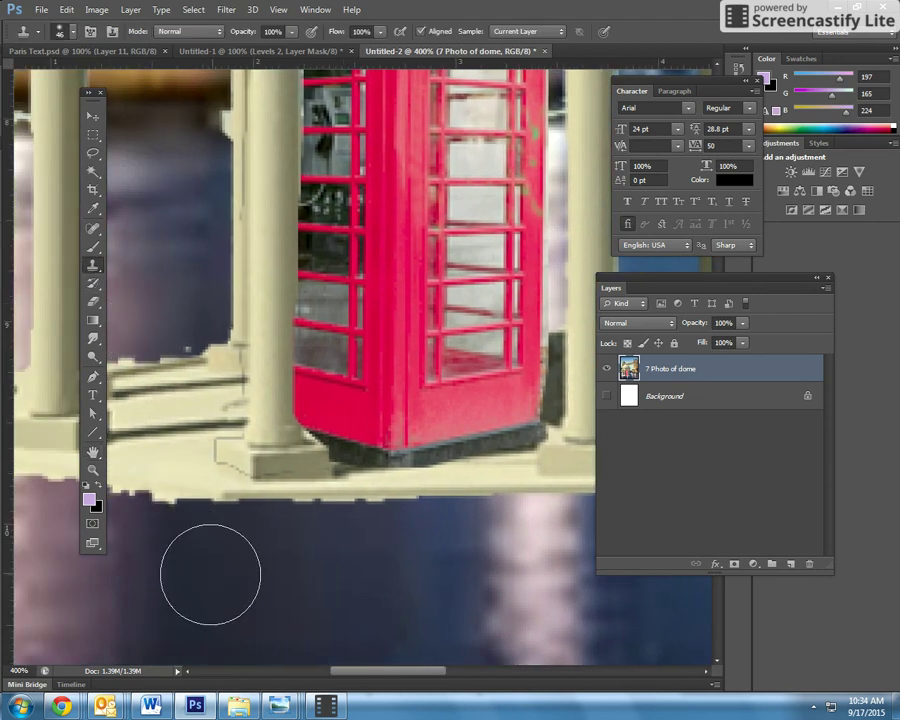
{"action": "left_click", "coordinate": [72, 34]}
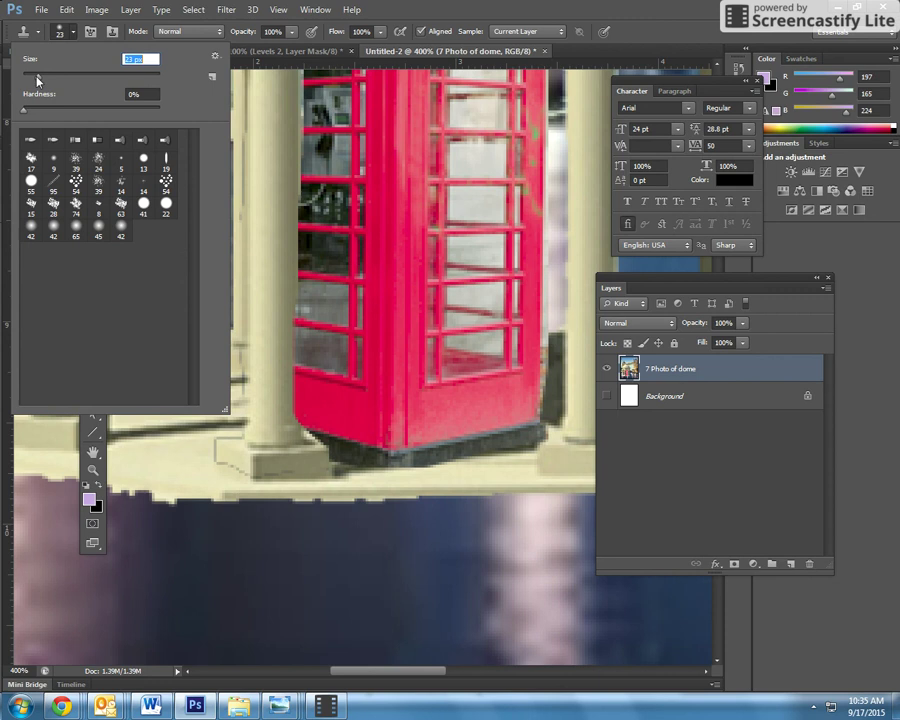
{"action": "left_click", "coordinate": [208, 554], "text": "alt"}
{"action": "mouse_move", "coordinate": [203, 511]}
{"action": "left_mouse_down"}
{"action": "mouse_move", "coordinate": [326, 508]}
{"action": "mouse_move", "coordinate": [347, 543]}
{"action": "mouse_move", "coordinate": [357, 506]}
{"action": "mouse_move", "coordinate": [460, 505]}
{"action": "mouse_move", "coordinate": [465, 543]}
{"action": "left_mouse_up"}
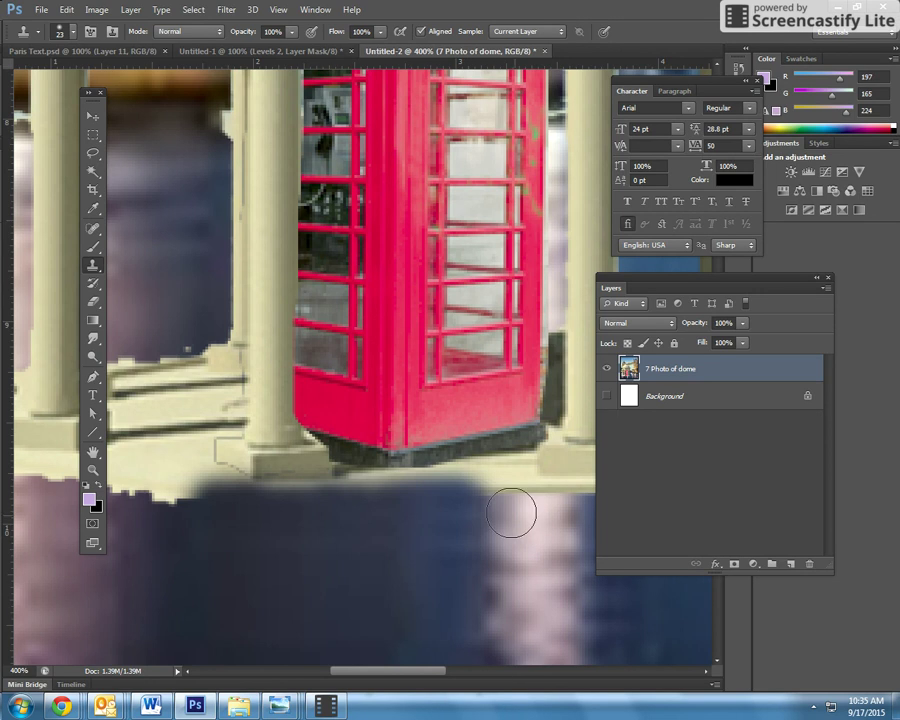
Extend the cloned water along the floor's front edge on both sides of the booth, up to the rightmost column's base.
{"action": "mouse_move", "coordinate": [511, 513]}
{"action": "left_mouse_down"}
{"action": "mouse_move", "coordinate": [518, 498]}
{"action": "mouse_move", "coordinate": [565, 490]}
{"action": "left_mouse_up"}
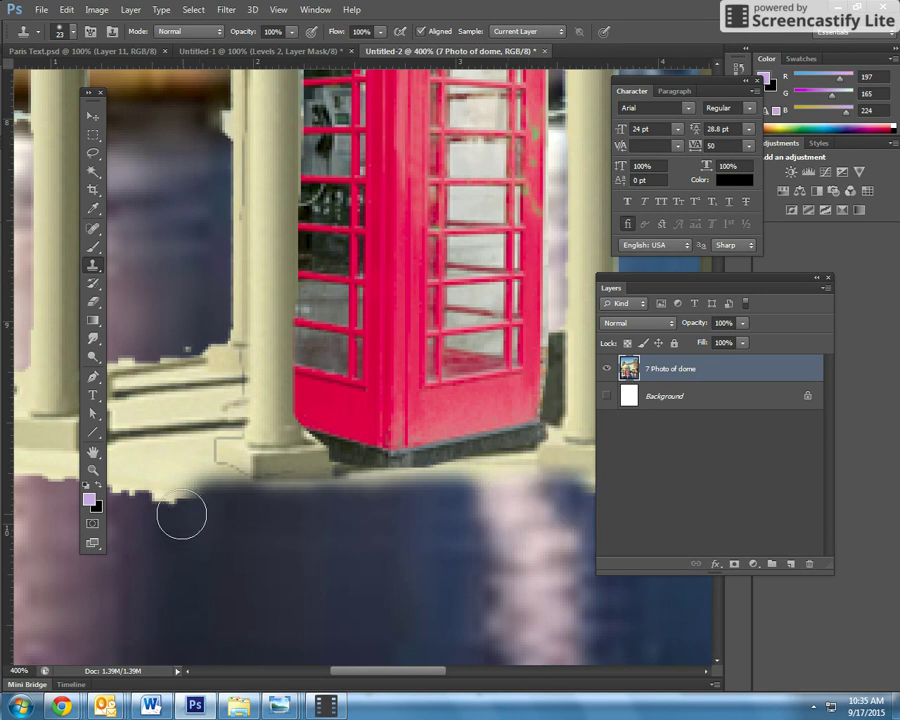
{"action": "left_click_drag", "start_coordinate": [181, 515], "coordinate": [112, 484]}
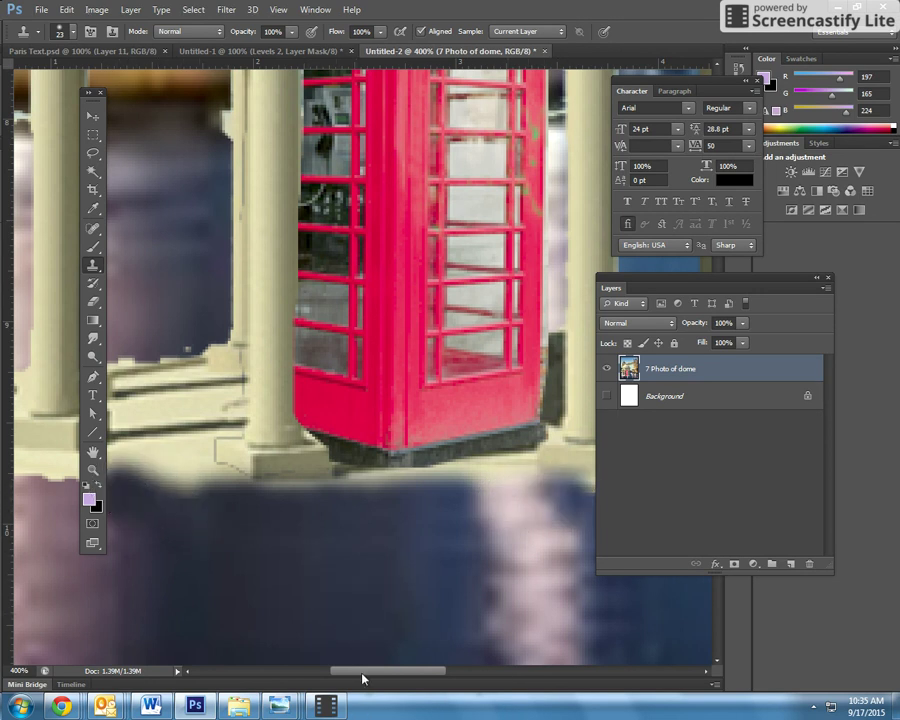
{"action": "left_click_drag", "start_coordinate": [362, 678], "coordinate": [410, 677]}
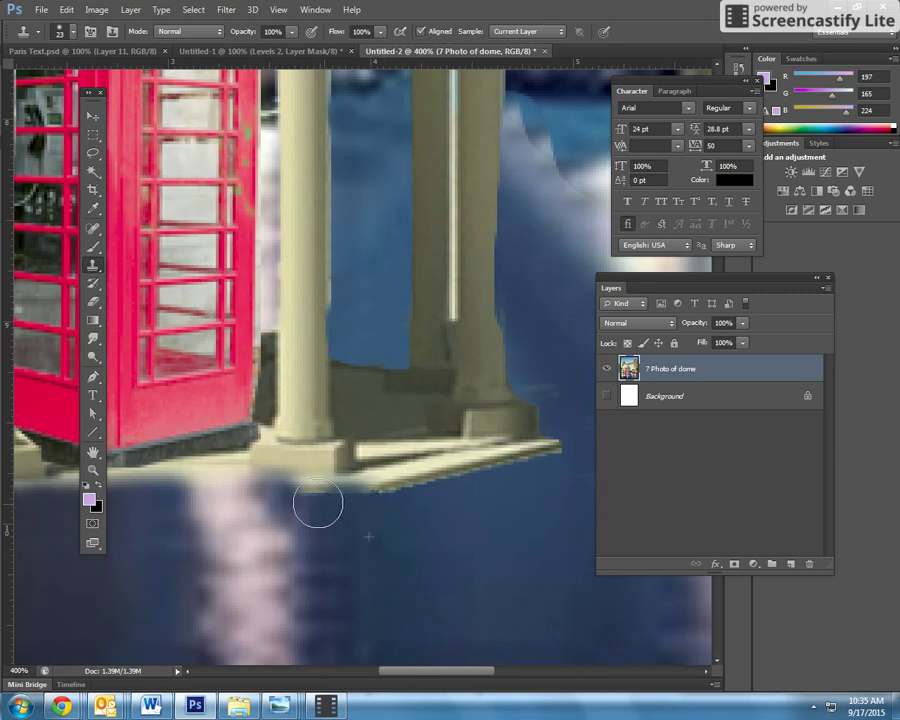
{"action": "mouse_move", "coordinate": [321, 496]}
{"action": "left_mouse_down"}
{"action": "mouse_move", "coordinate": [372, 497]}
{"action": "mouse_move", "coordinate": [442, 478]}
{"action": "mouse_move", "coordinate": [459, 484]}
{"action": "mouse_move", "coordinate": [525, 456]}
{"action": "left_mouse_up"}
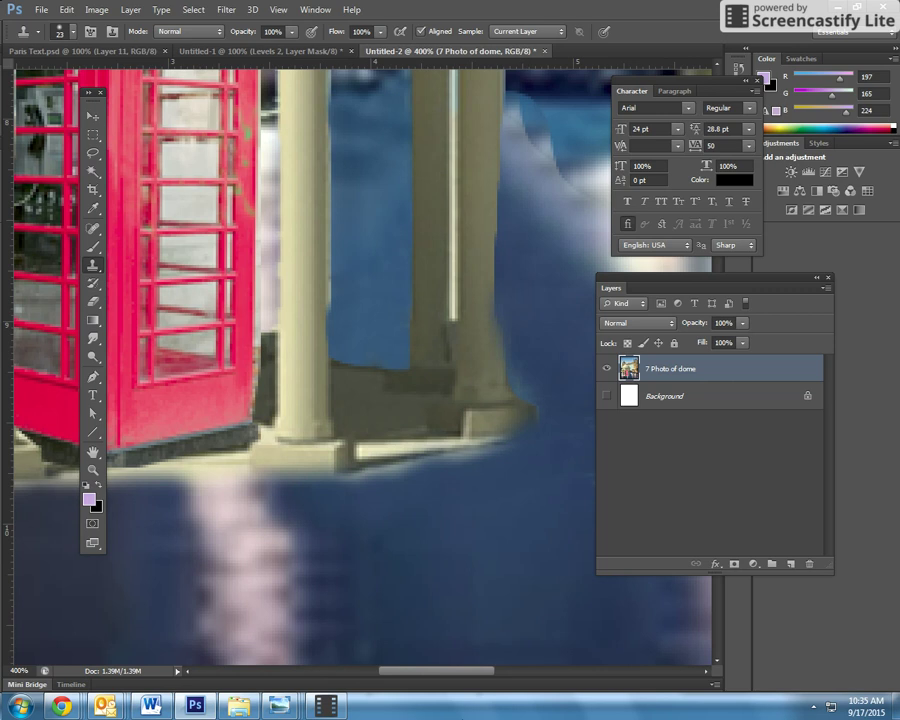
Clone water over the jagged back edge between the left columns and around the rounded left end of the floor.
{"action": "left_click_drag", "start_coordinate": [441, 677], "coordinate": [360, 672]}
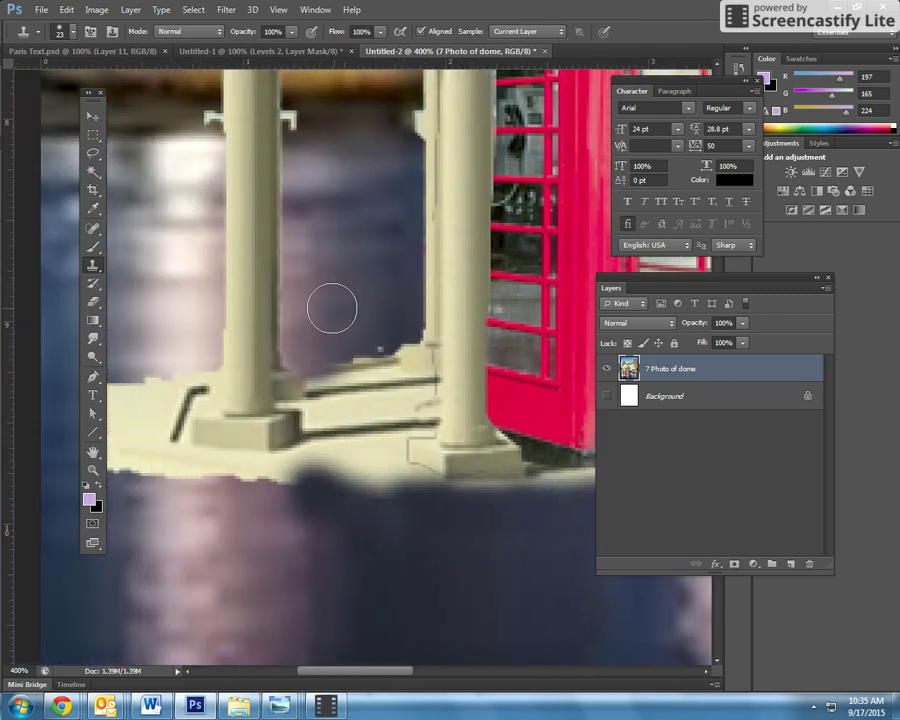
{"action": "left_click", "coordinate": [348, 346]}
{"action": "left_click", "coordinate": [368, 354]}
{"action": "left_click", "coordinate": [393, 349]}
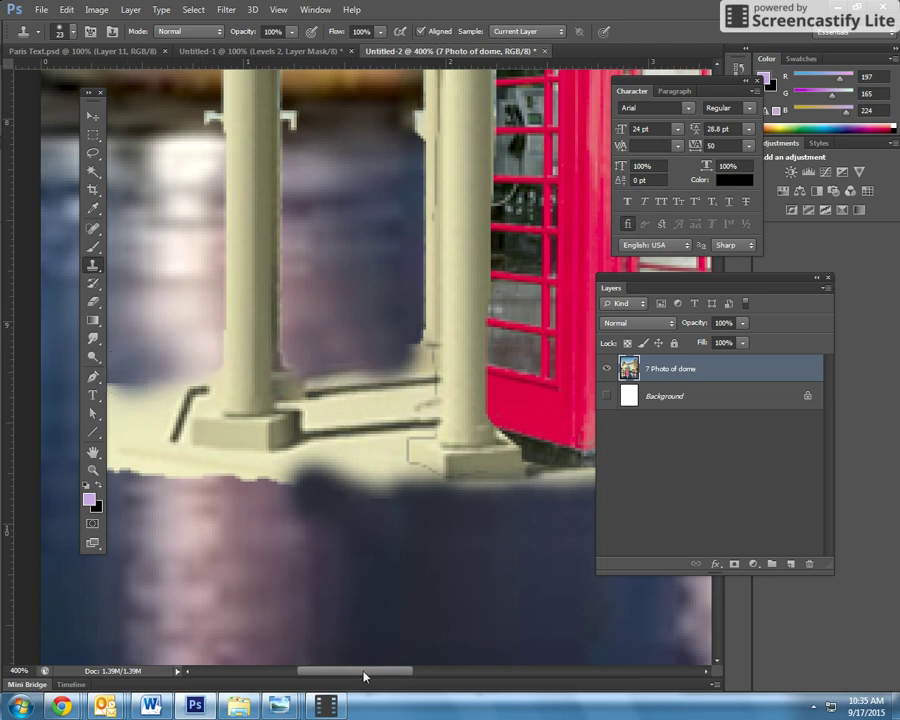
{"action": "left_click_drag", "start_coordinate": [363, 676], "coordinate": [343, 673]}
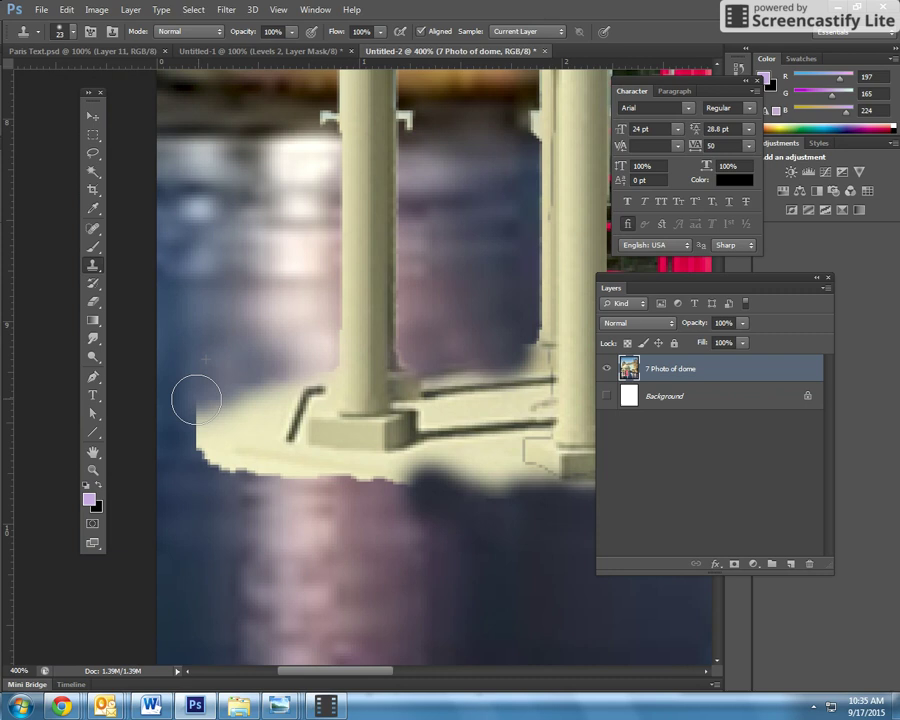
{"action": "mouse_move", "coordinate": [196, 400]}
{"action": "left_mouse_down"}
{"action": "mouse_move", "coordinate": [193, 434]}
{"action": "mouse_move", "coordinate": [255, 474]}
{"action": "mouse_move", "coordinate": [299, 532]}
{"action": "left_mouse_up"}
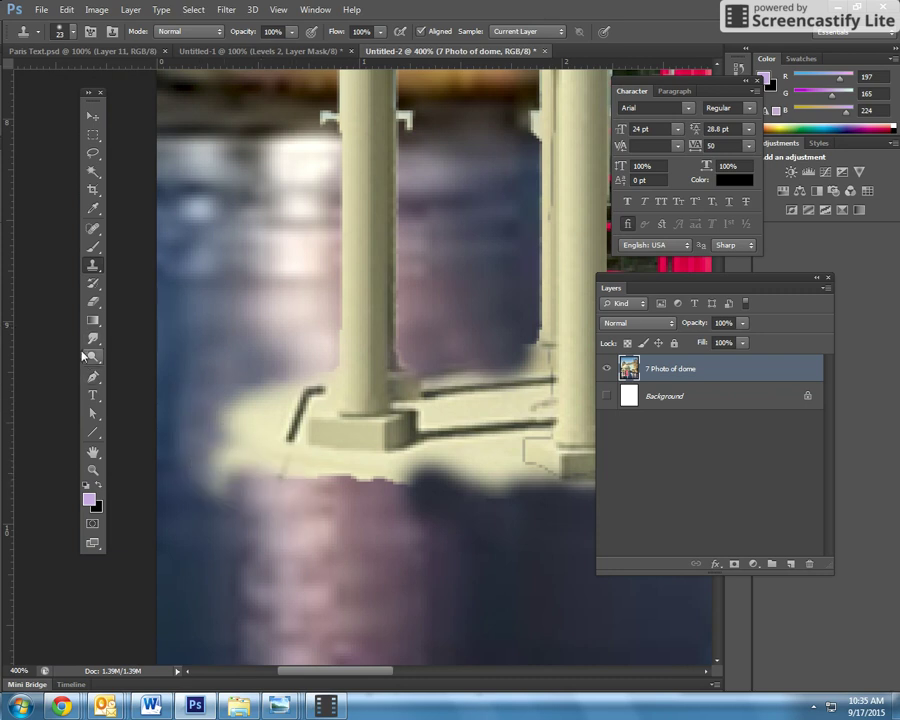
Lighten the left side of the dome with the Dodge tool at 60 px and 59% exposure.
{"action": "left_click", "coordinate": [90, 358]}
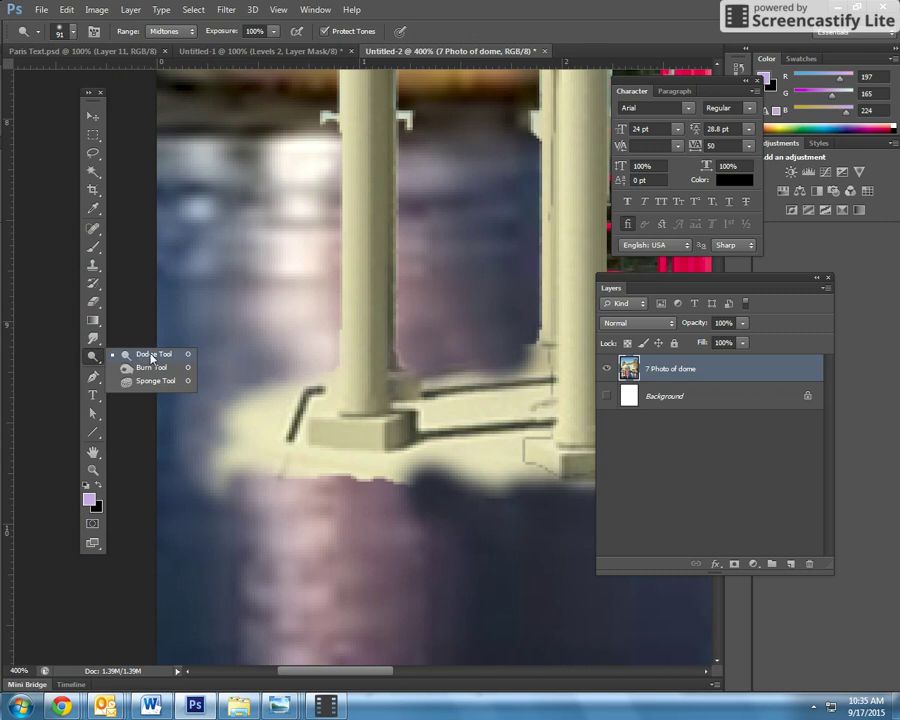
{"action": "scroll", "coordinate": [440, 560], "scroll_direction": "up", "scroll_amount": 10}
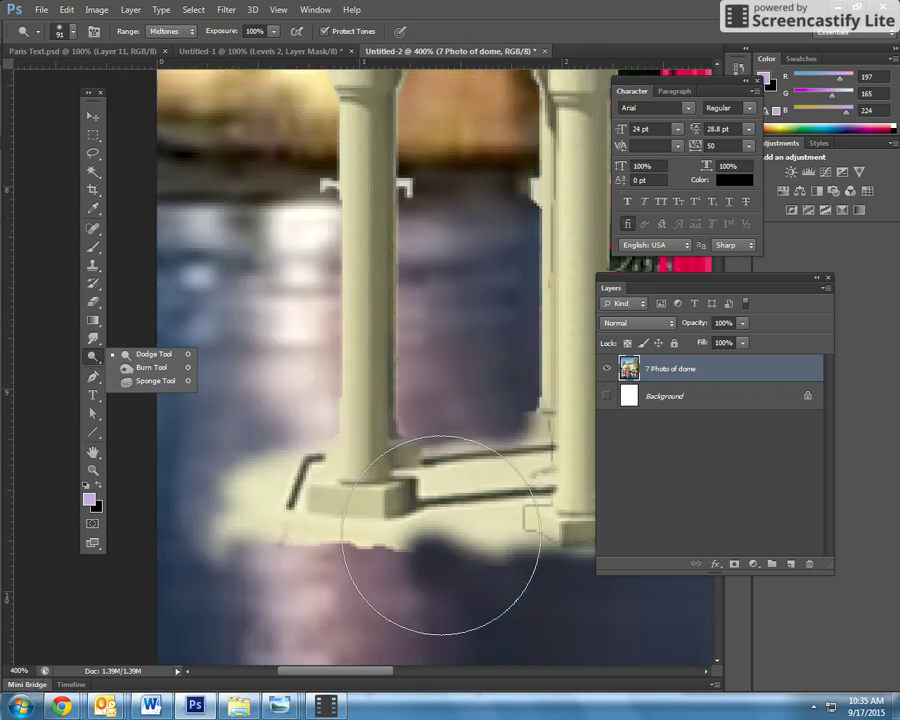
{"action": "scroll", "coordinate": [437, 527], "scroll_direction": "up", "scroll_amount": 8}
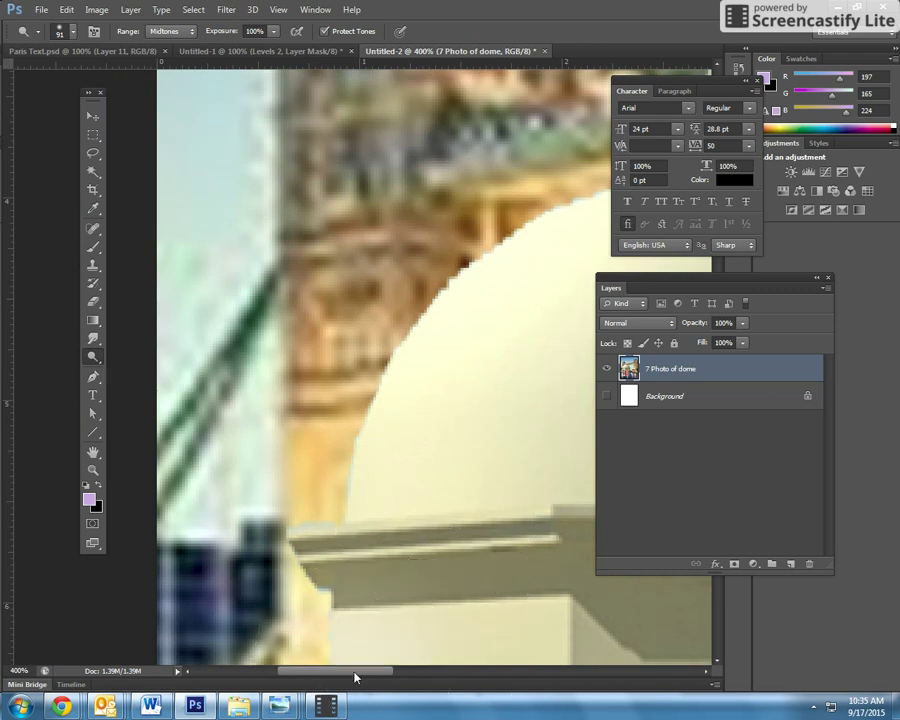
{"action": "left_click_drag", "start_coordinate": [354, 672], "coordinate": [398, 673]}
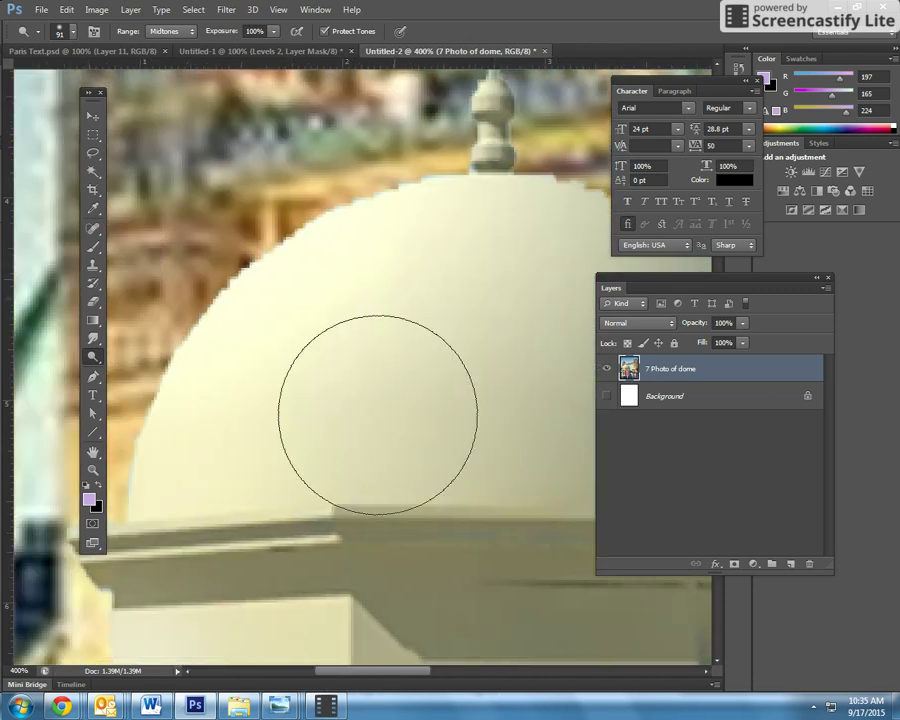
{"action": "left_click", "coordinate": [72, 35]}
{"action": "left_click_drag", "start_coordinate": [83, 79], "coordinate": [70, 79]}
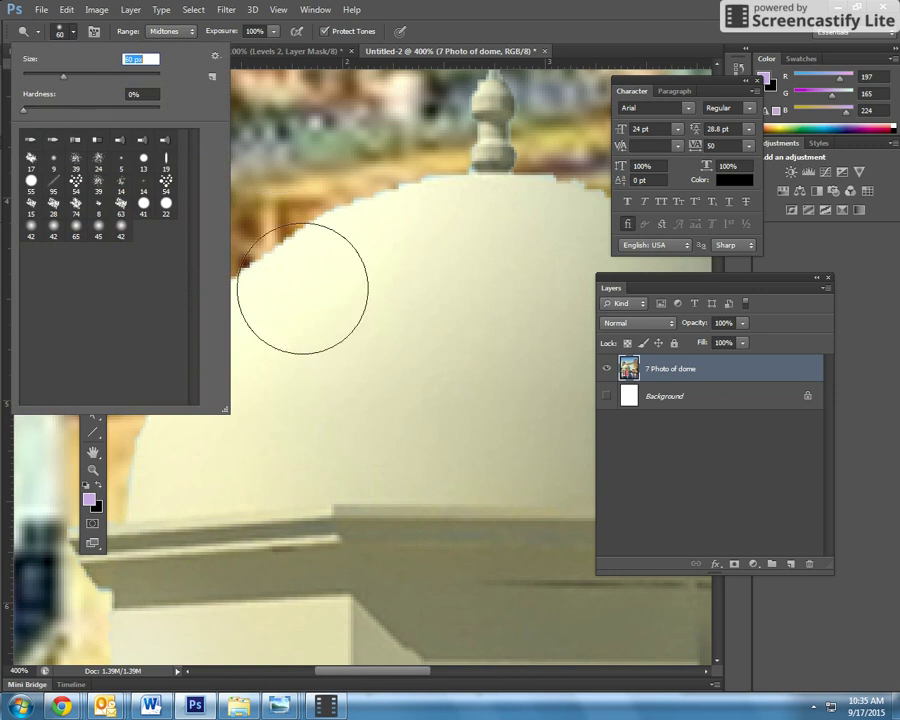
{"action": "left_click", "coordinate": [270, 32]}
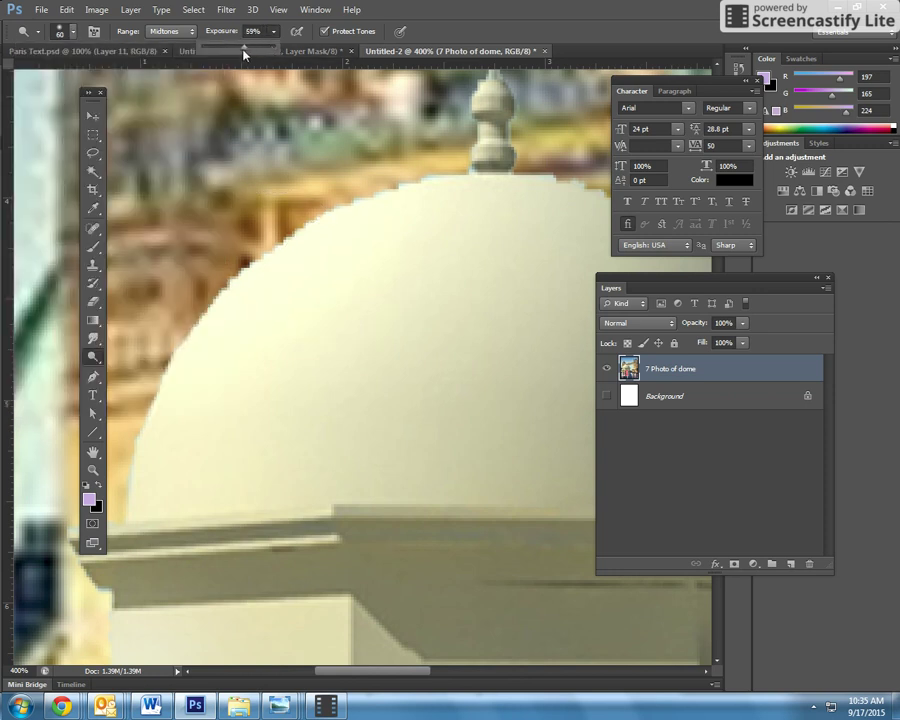
{"action": "mouse_move", "coordinate": [390, 266]}
{"action": "left_mouse_down"}
{"action": "mouse_move", "coordinate": [362, 257]}
{"action": "mouse_move", "coordinate": [225, 394]}
{"action": "mouse_move", "coordinate": [346, 458]}
{"action": "mouse_move", "coordinate": [406, 235]}
{"action": "mouse_move", "coordinate": [270, 425]}
{"action": "left_mouse_up"}
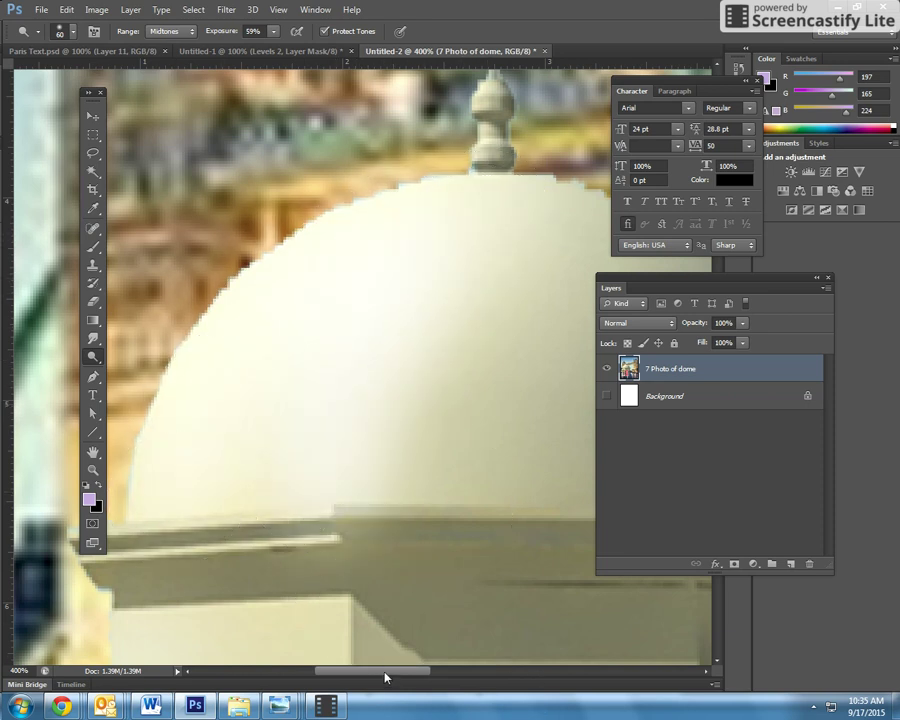
Darken the right side and middle of the dome with the Burn tool to build up shading.
{"action": "left_click_drag", "start_coordinate": [385, 678], "coordinate": [435, 676]}
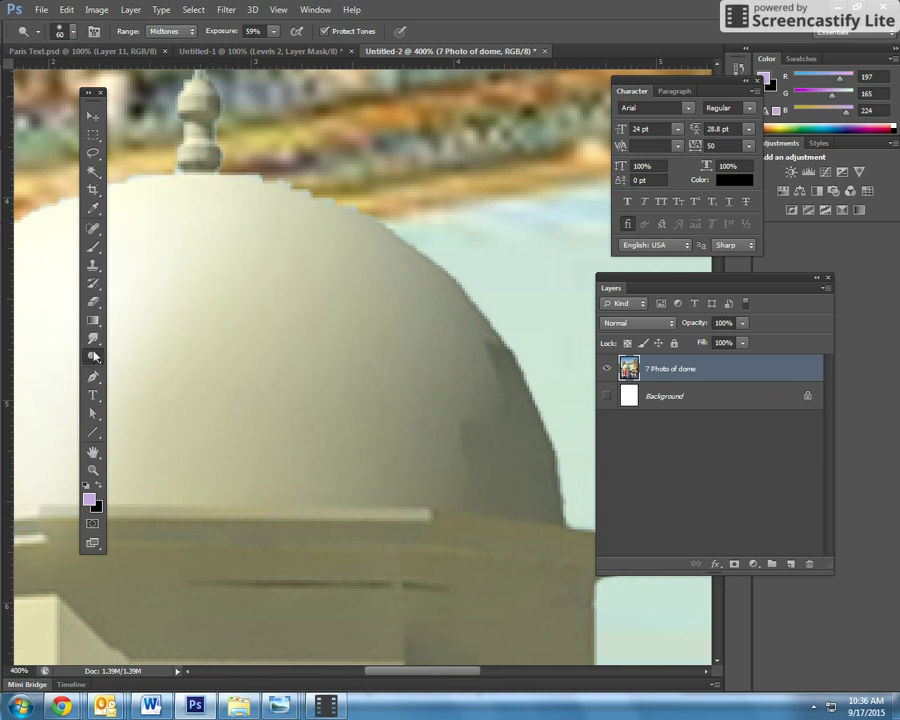
{"action": "right_click", "coordinate": [93, 360]}
{"action": "left_click", "coordinate": [140, 367]}
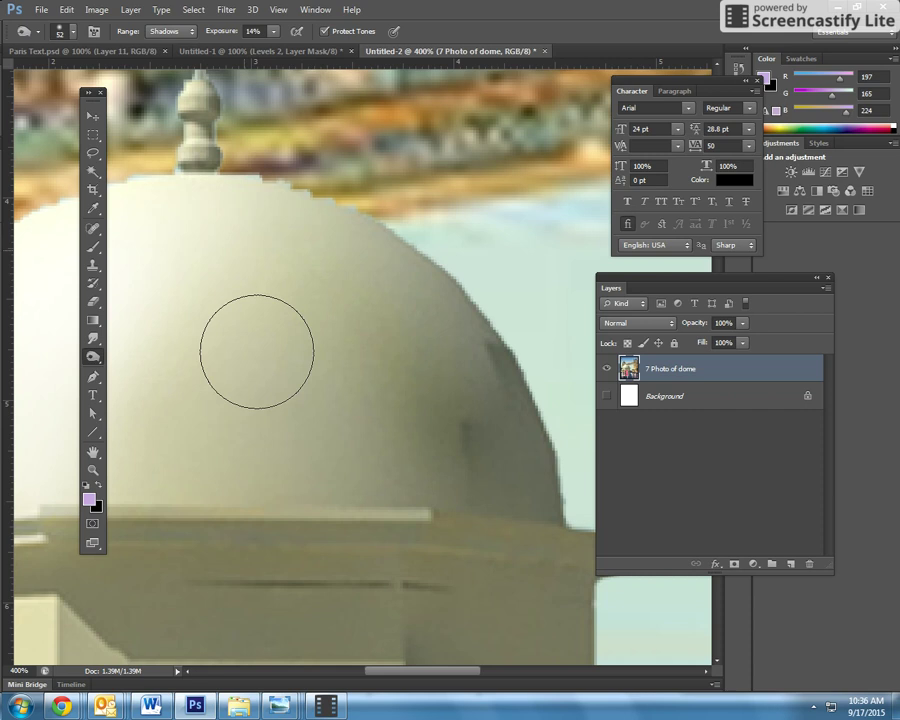
{"action": "mouse_move", "coordinate": [217, 278]}
{"action": "left_mouse_down"}
{"action": "mouse_move", "coordinate": [223, 321]}
{"action": "mouse_move", "coordinate": [197, 405]}
{"action": "mouse_move", "coordinate": [231, 397]}
{"action": "mouse_move", "coordinate": [254, 280]}
{"action": "mouse_move", "coordinate": [338, 367]}
{"action": "mouse_move", "coordinate": [448, 428]}
{"action": "mouse_move", "coordinate": [312, 240]}
{"action": "mouse_move", "coordinate": [412, 279]}
{"action": "left_mouse_up"}
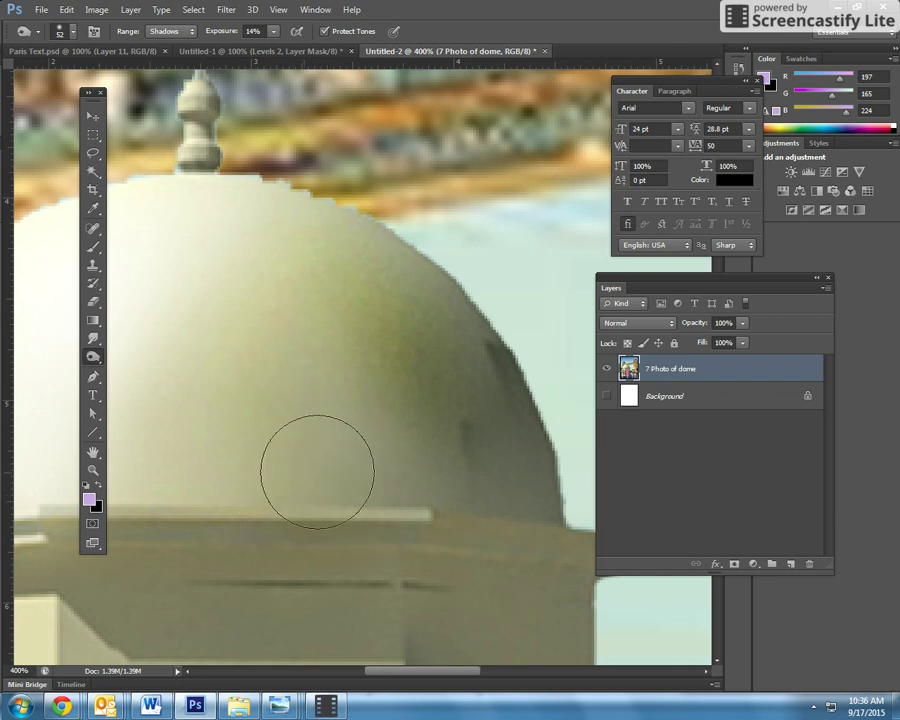
{"action": "mouse_move", "coordinate": [299, 468]}
{"action": "left_mouse_down"}
{"action": "mouse_move", "coordinate": [482, 498]}
{"action": "mouse_move", "coordinate": [422, 392]}
{"action": "mouse_move", "coordinate": [390, 300]}
{"action": "mouse_move", "coordinate": [310, 232]}
{"action": "left_mouse_up"}
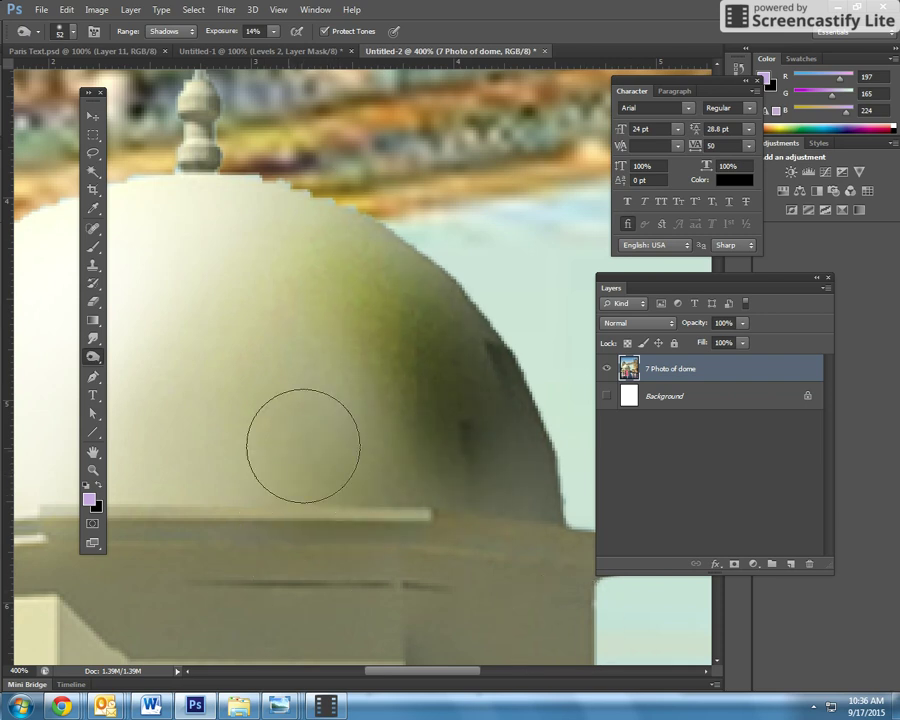
{"action": "mouse_move", "coordinate": [303, 446]}
{"action": "left_mouse_down"}
{"action": "mouse_move", "coordinate": [264, 236]}
{"action": "mouse_move", "coordinate": [179, 255]}
{"action": "left_mouse_up"}
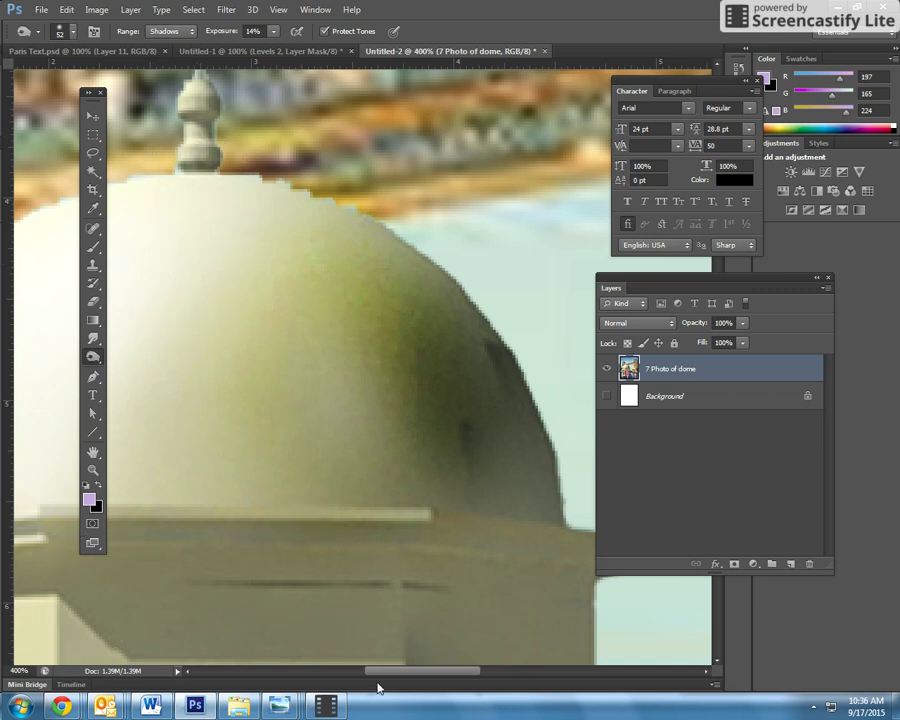
Set the Burn range to Highlights and tone down the bright patch on the dome's left side.
{"action": "left_click_drag", "start_coordinate": [384, 671], "coordinate": [314, 671]}
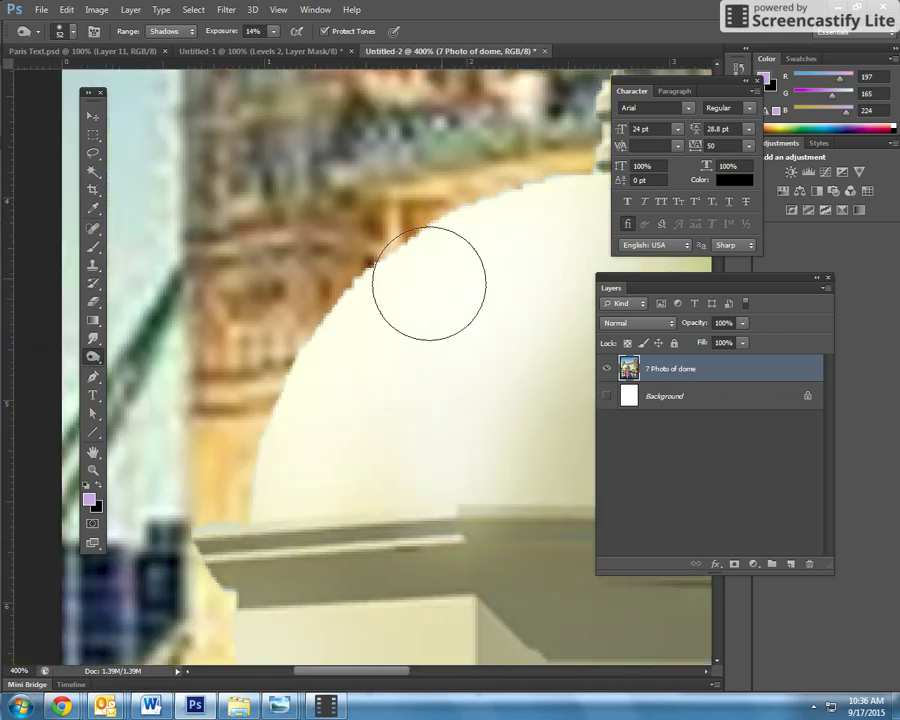
{"action": "left_click", "coordinate": [167, 32]}
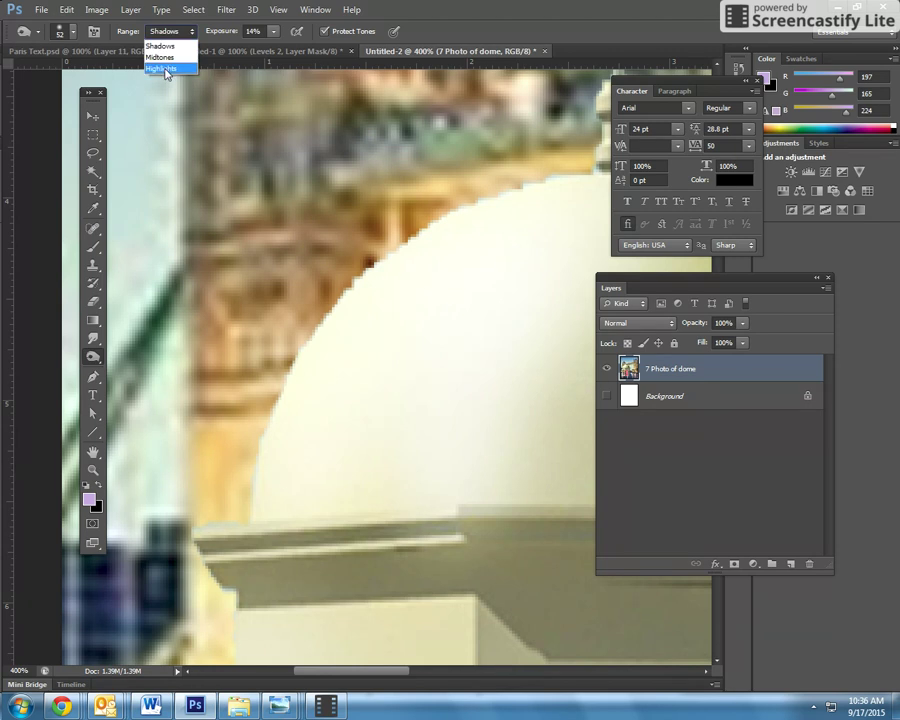
{"action": "left_click", "coordinate": [163, 69]}
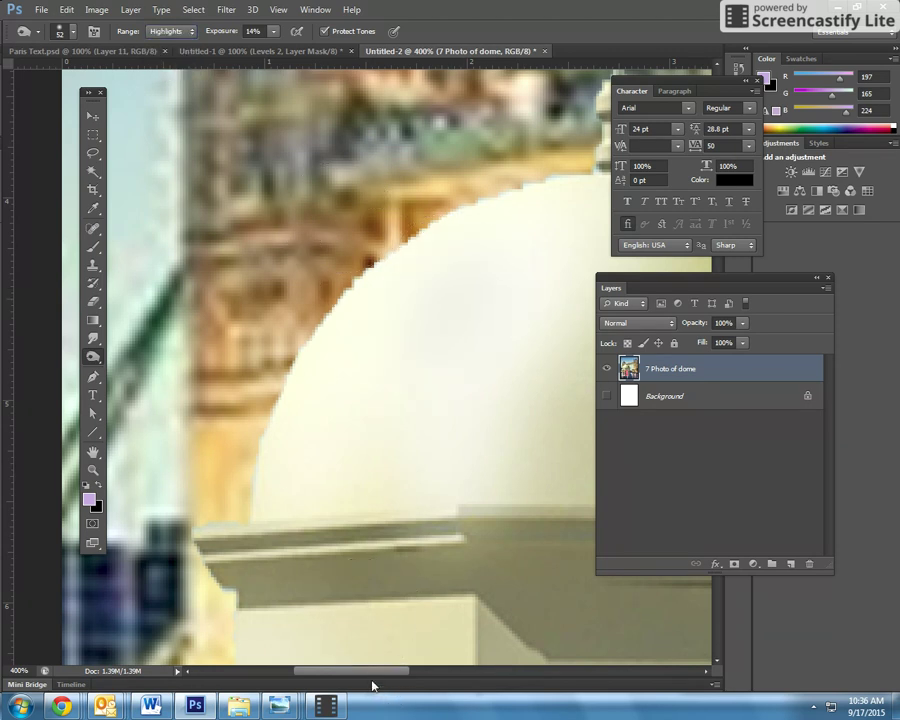
Zoom out to 66.67% to review the whole composite and switch to the Move tool.
{"action": "left_click_drag", "start_coordinate": [372, 671], "coordinate": [401, 671]}
{"action": "left_click", "coordinate": [94, 470]}
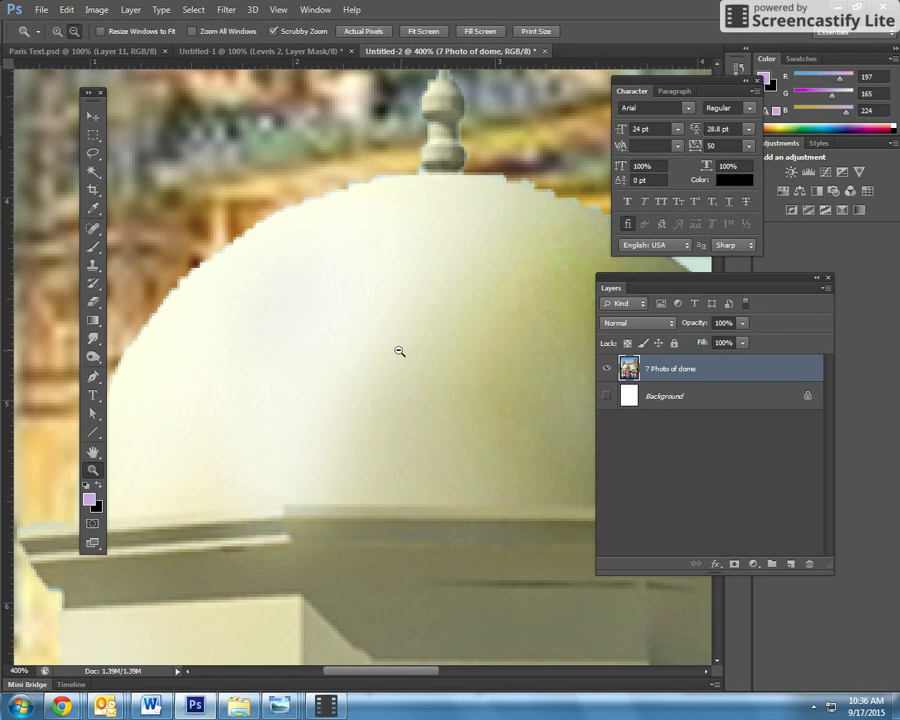
{"action": "left_click", "coordinate": [399, 351], "text": "alt"}
{"action": "left_click", "coordinate": [401, 353], "text": "alt"}
{"action": "left_click", "coordinate": [401, 353], "text": "alt"}
{"action": "left_click", "coordinate": [401, 353], "text": "alt"}
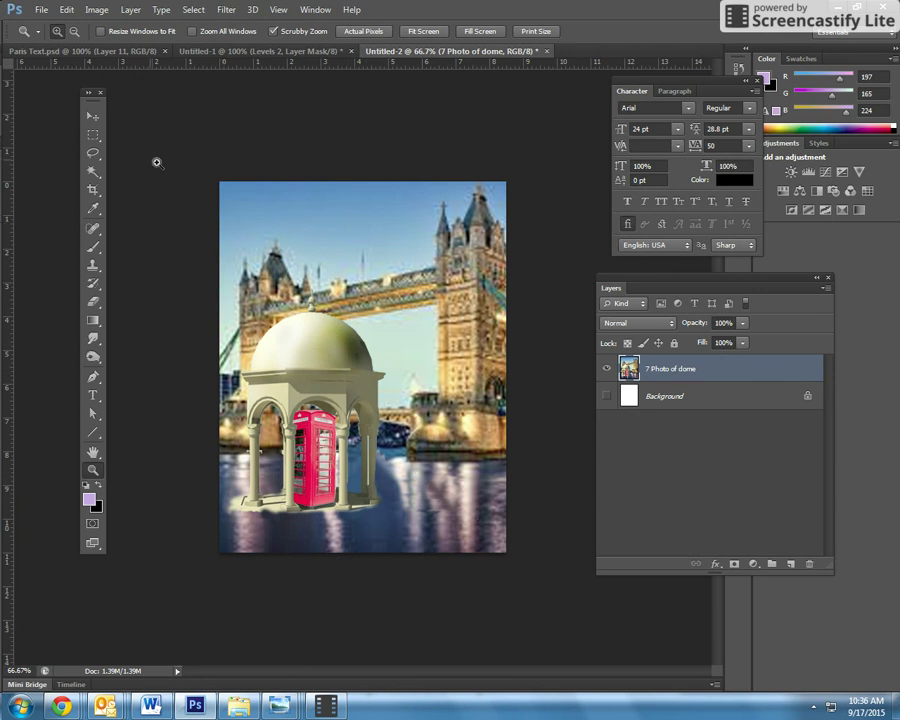
{"action": "left_click", "coordinate": [93, 117]}
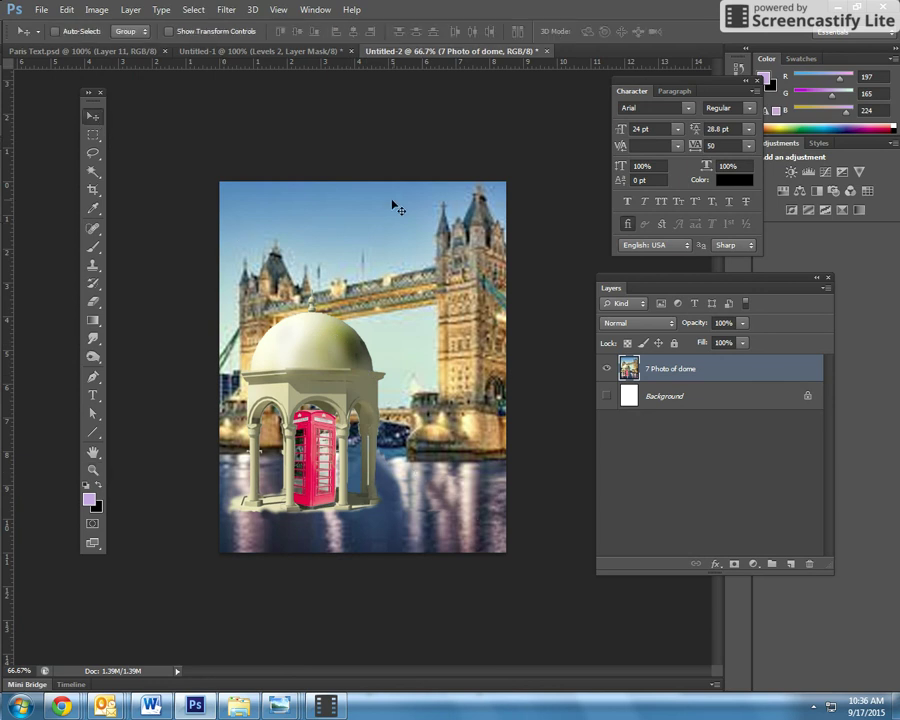